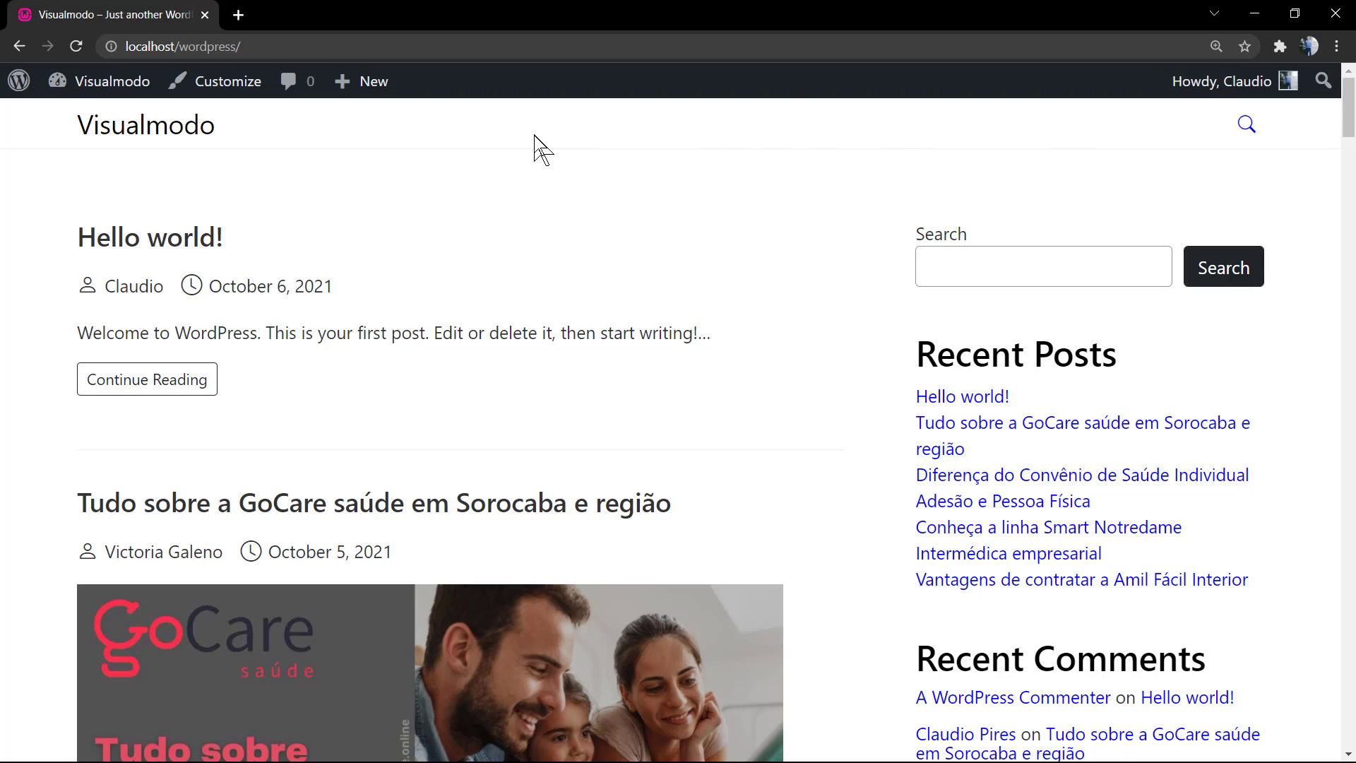
Go from the public front page to the admin dashboard via the site-name menu's Dashboard entry.
mouse_move(112, 92)
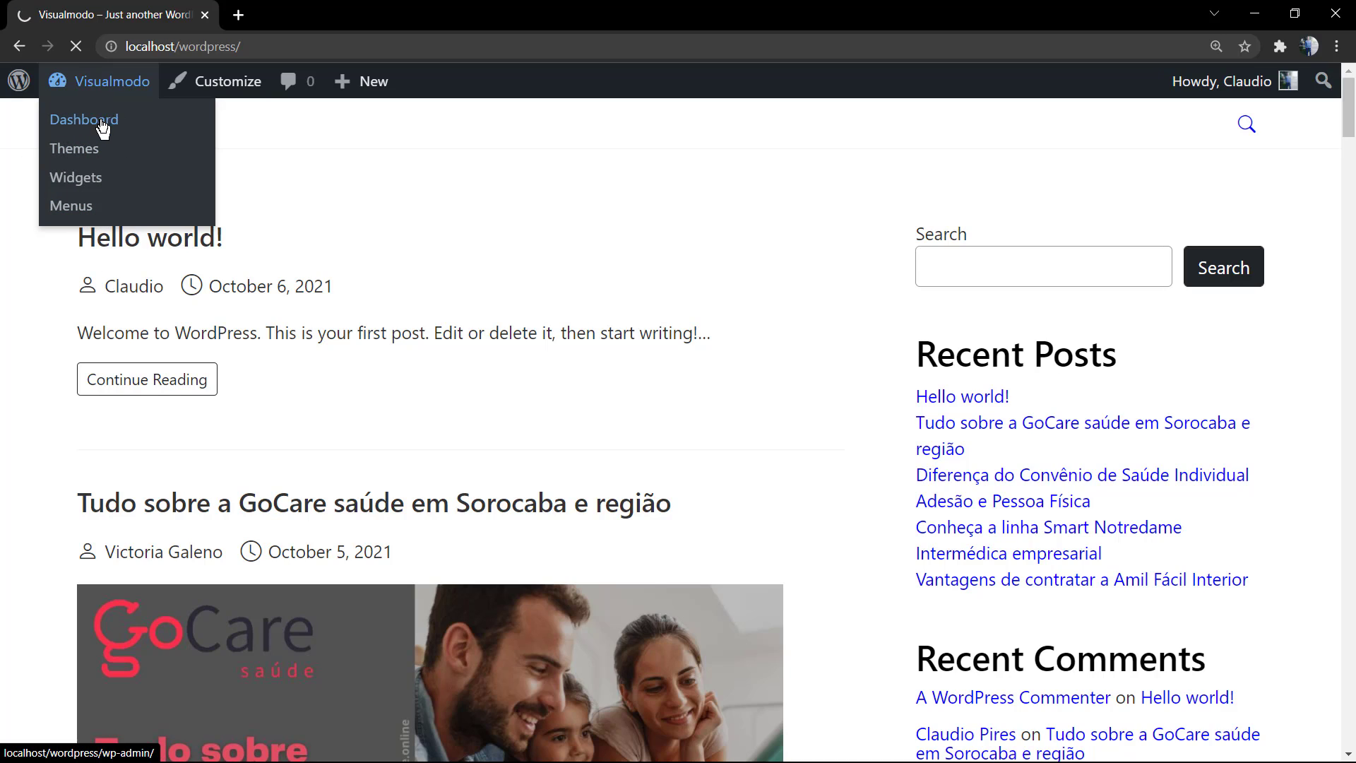
scroll(82, 272, "down", 5)
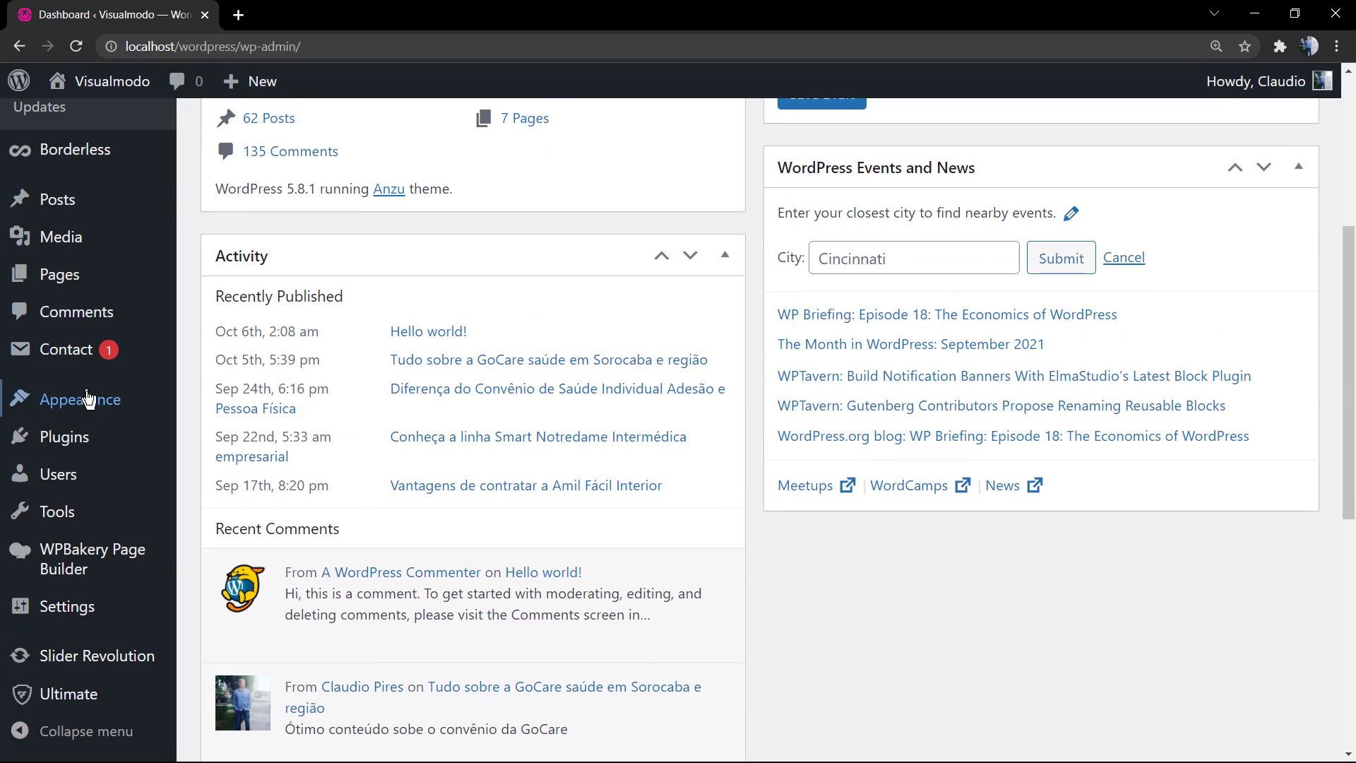
mouse_move(57, 408)
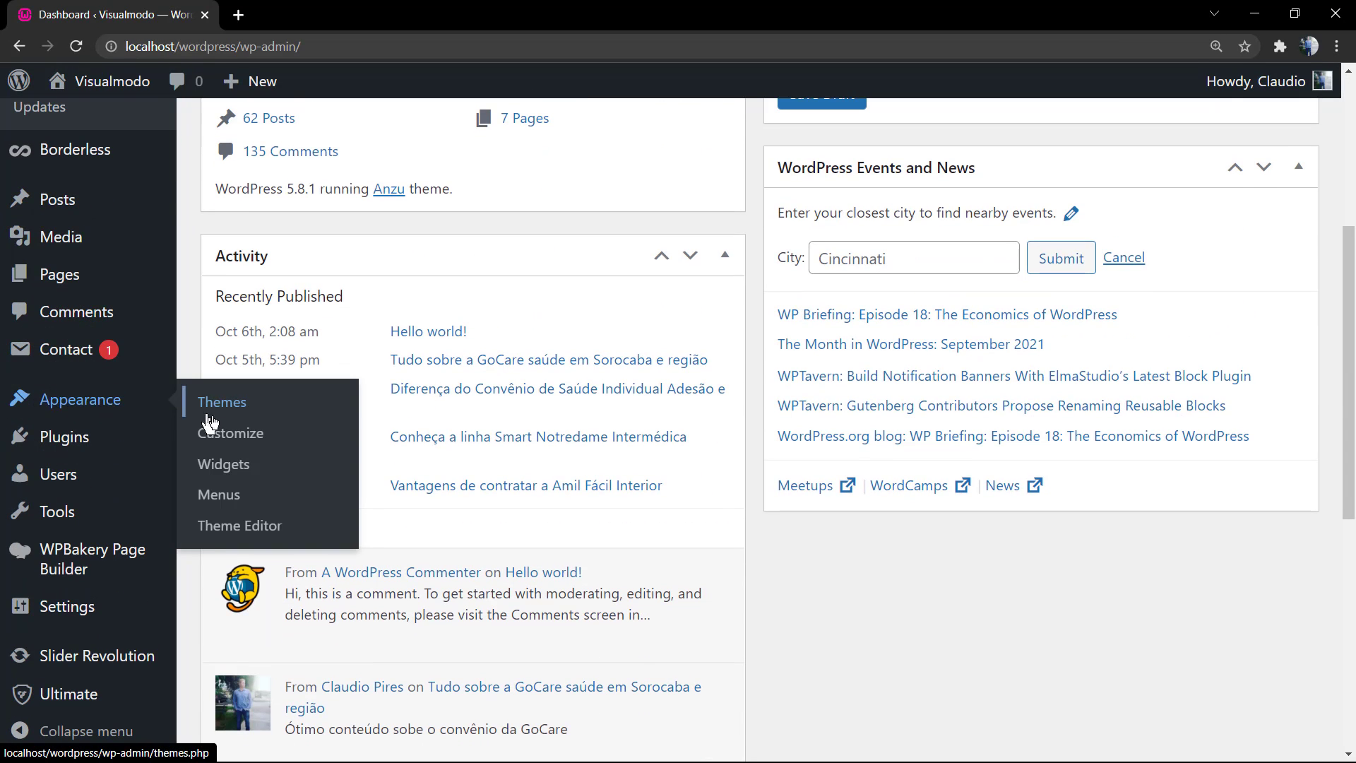
On Appearance > Menus, create a new empty menu named 'Video Tutorial'.
left_click(219, 496)
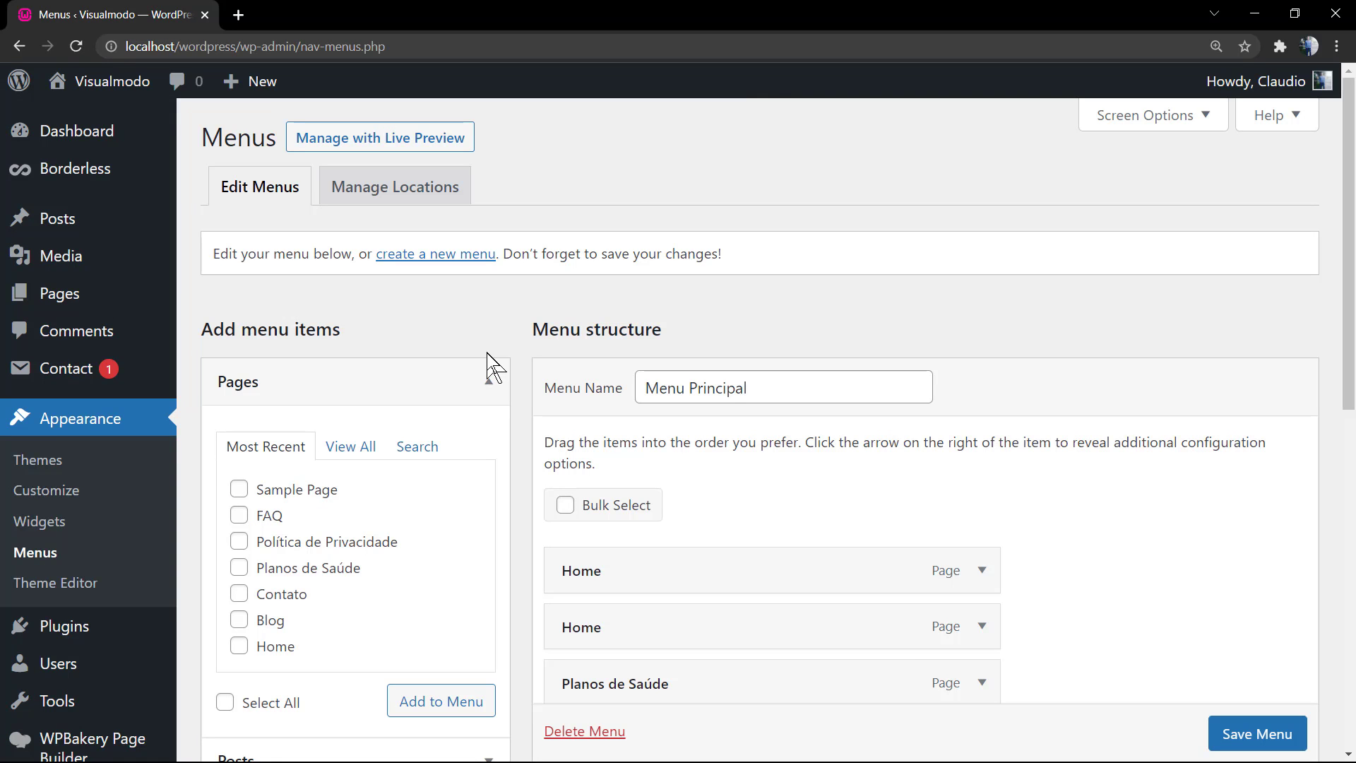
triple_click(238, 258)
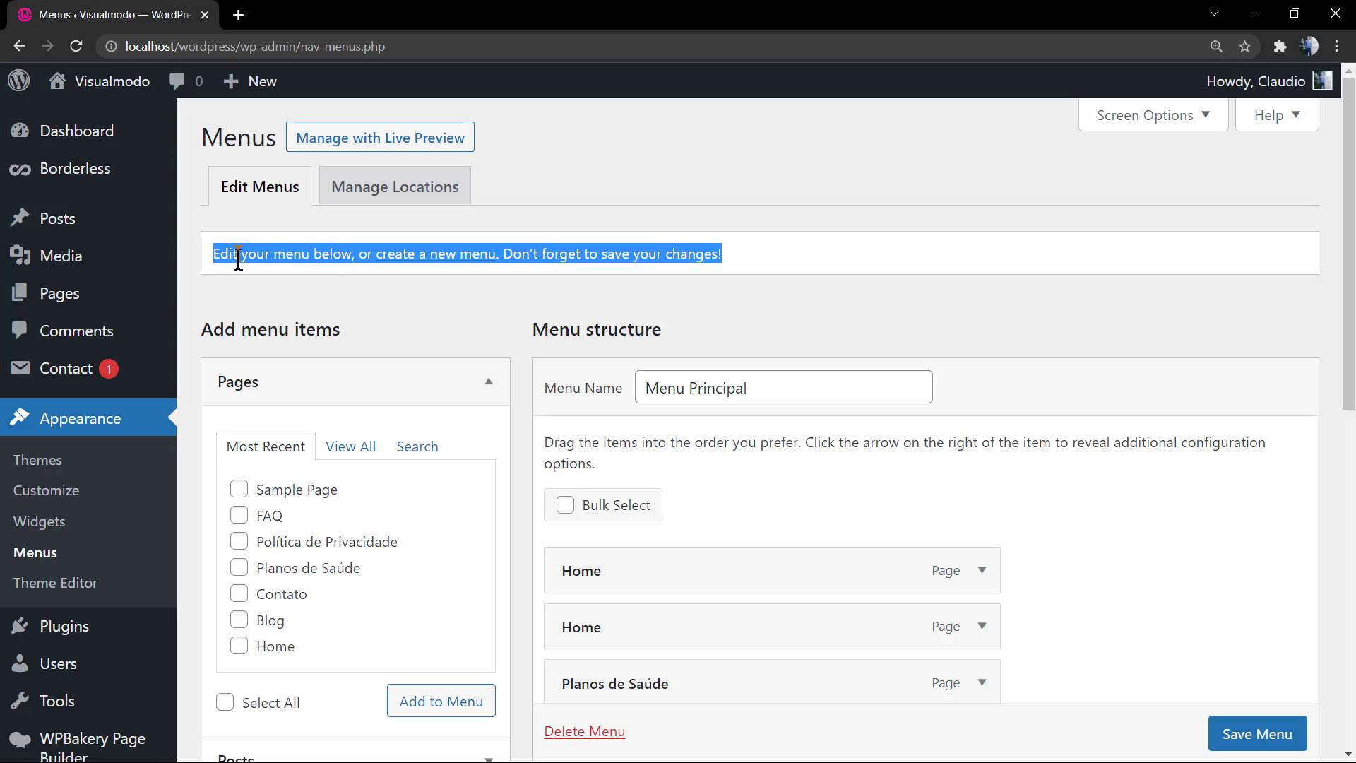
left_click(238, 258)
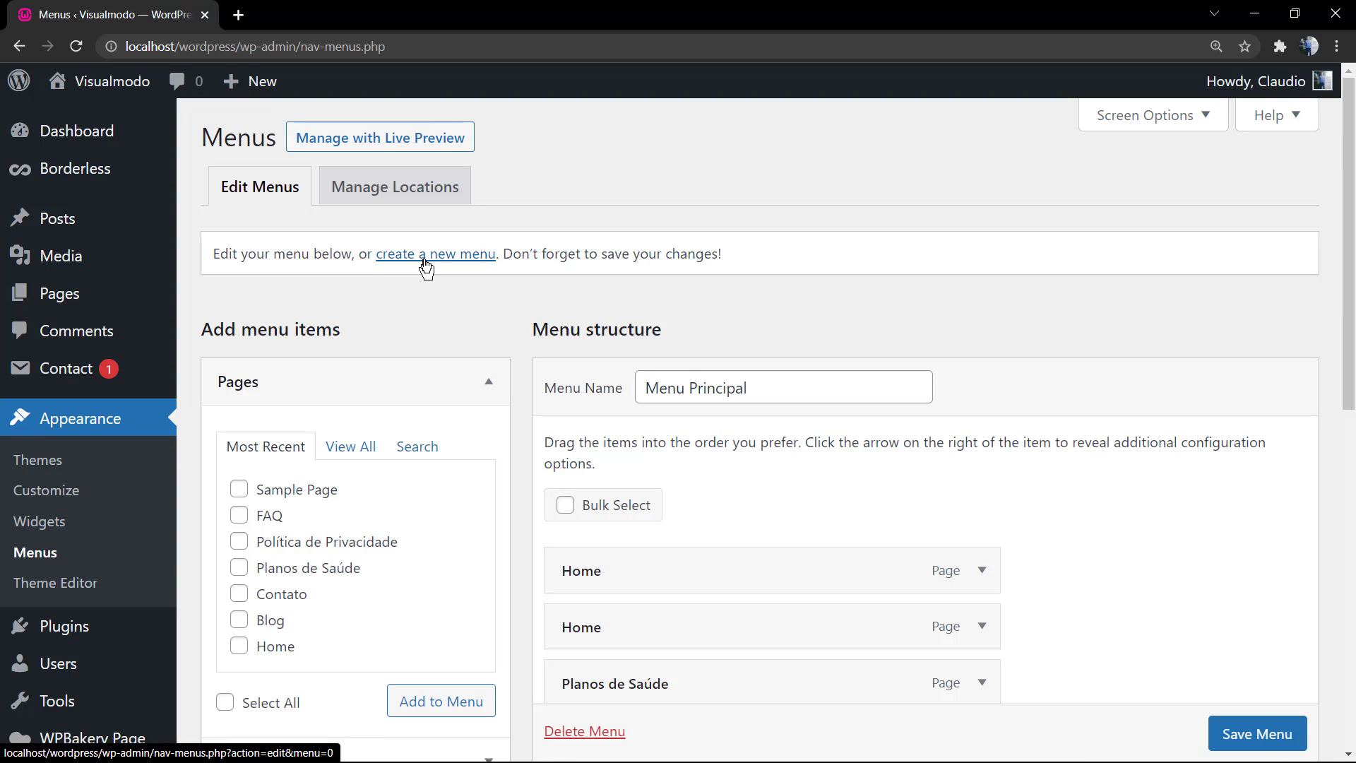
left_click(425, 266)
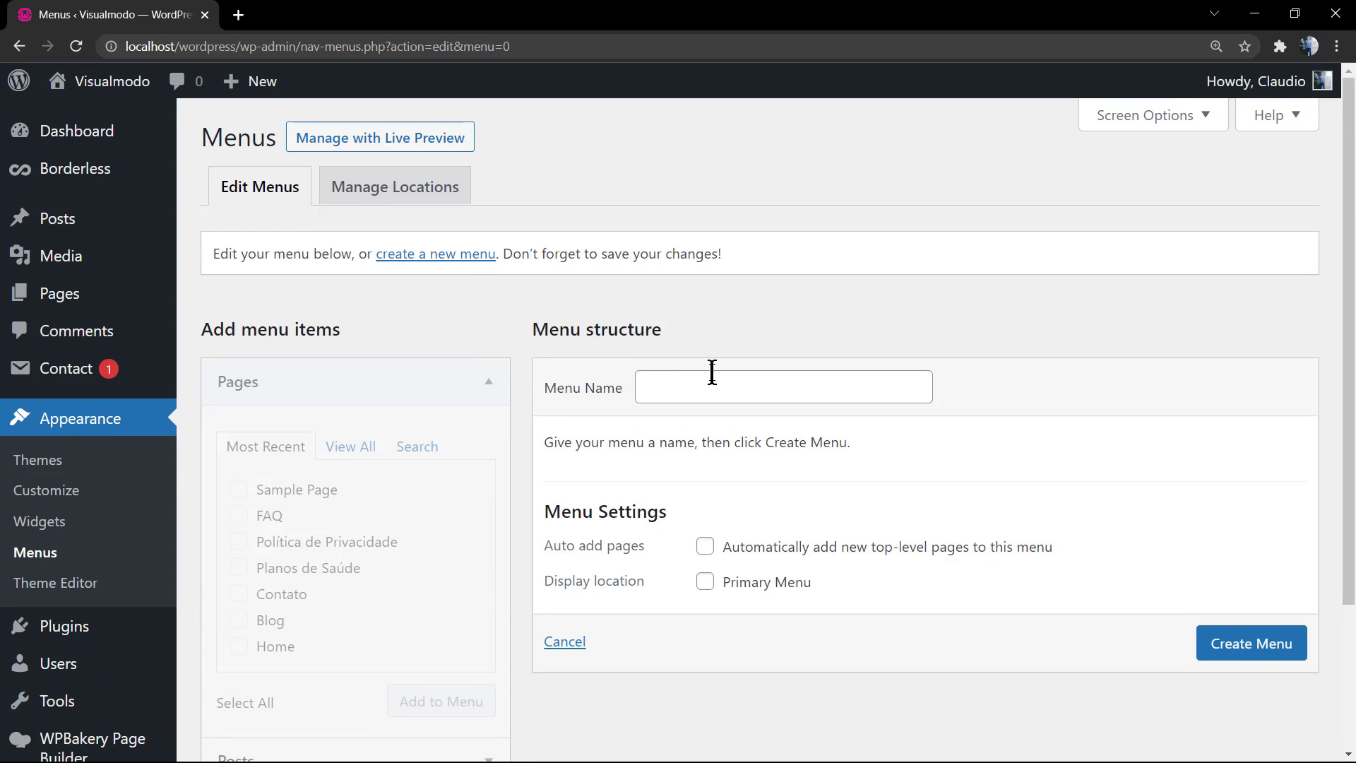
left_click(713, 373)
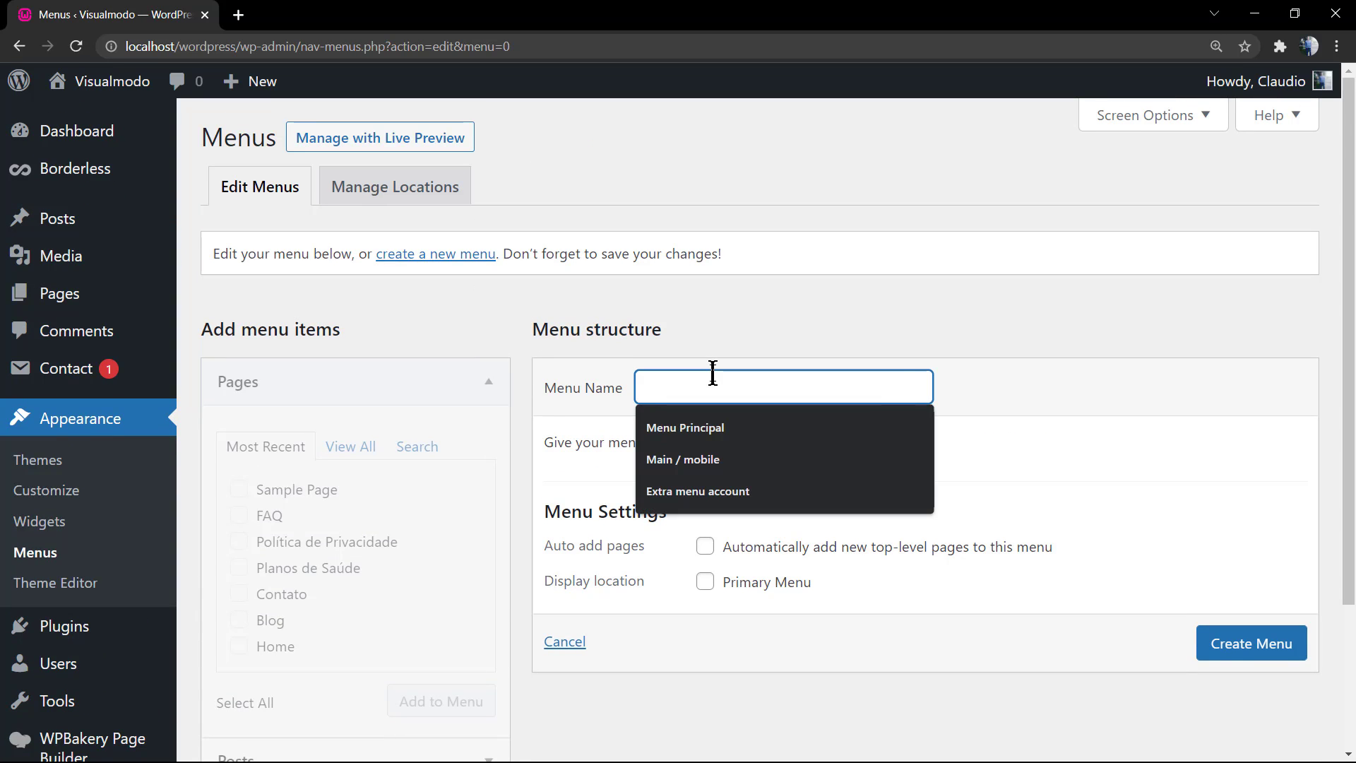
type("Y")
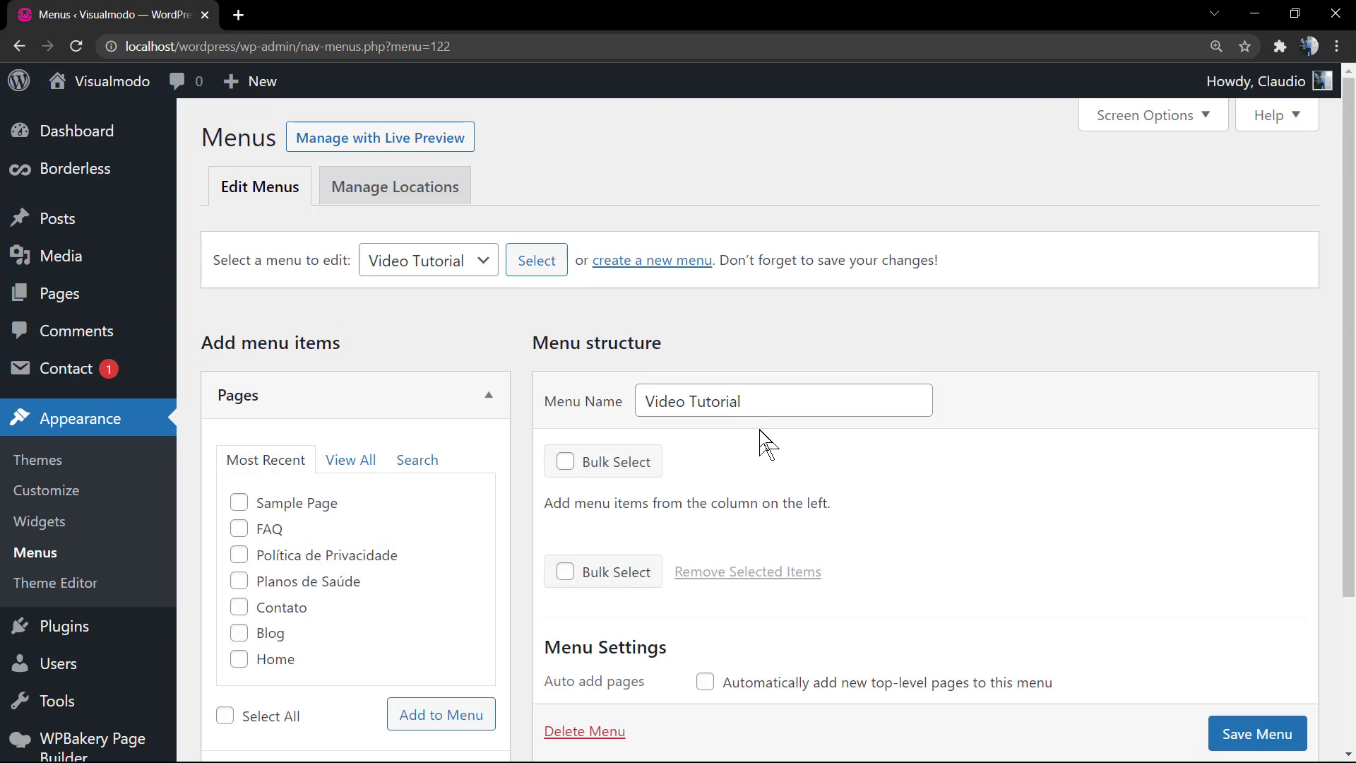
Tick all seven pages in the Pages panel, from Planos de Saúde to Sample Page.
scroll(748, 444, "down", 1)
scroll(657, 432, "up", 1)
scroll(402, 311, "down", 2)
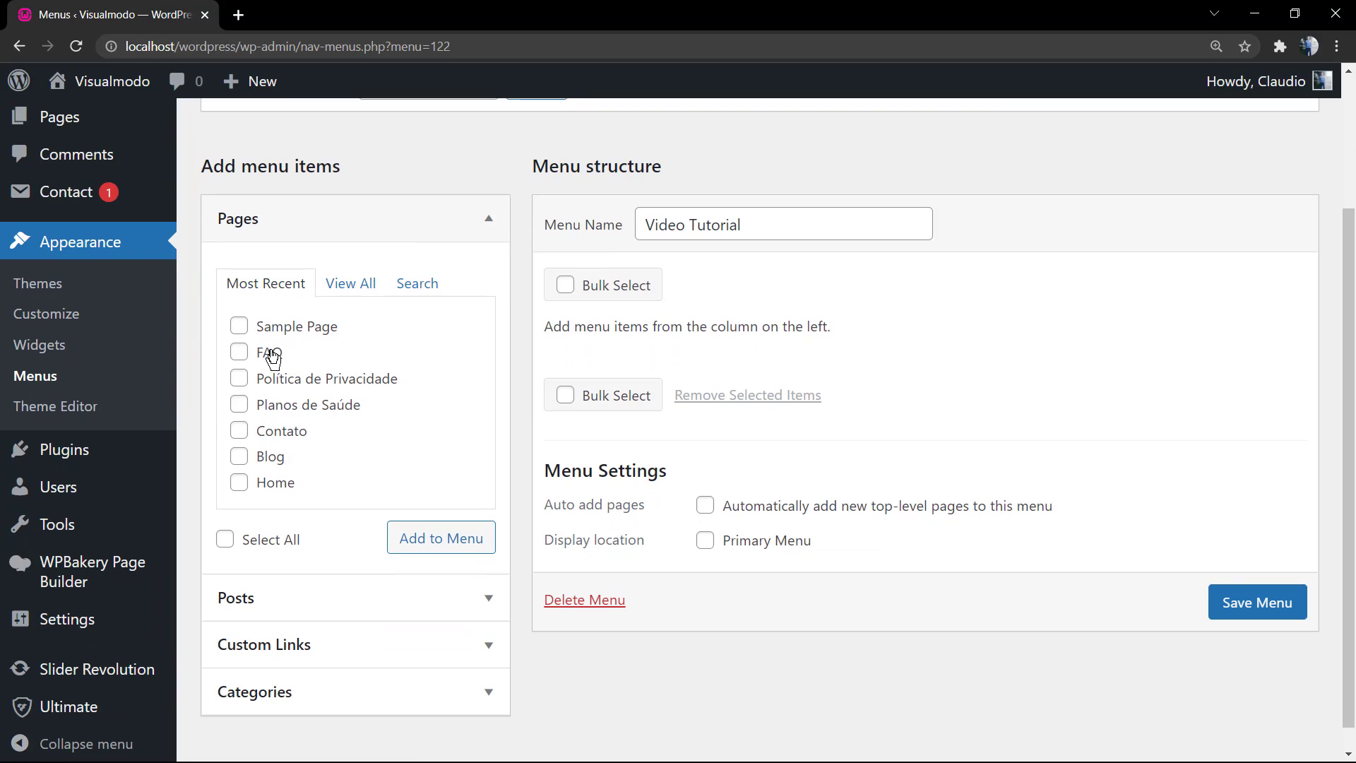
left_click(269, 491)
left_click(286, 413)
left_click(256, 379)
scroll(295, 408, "down", 1)
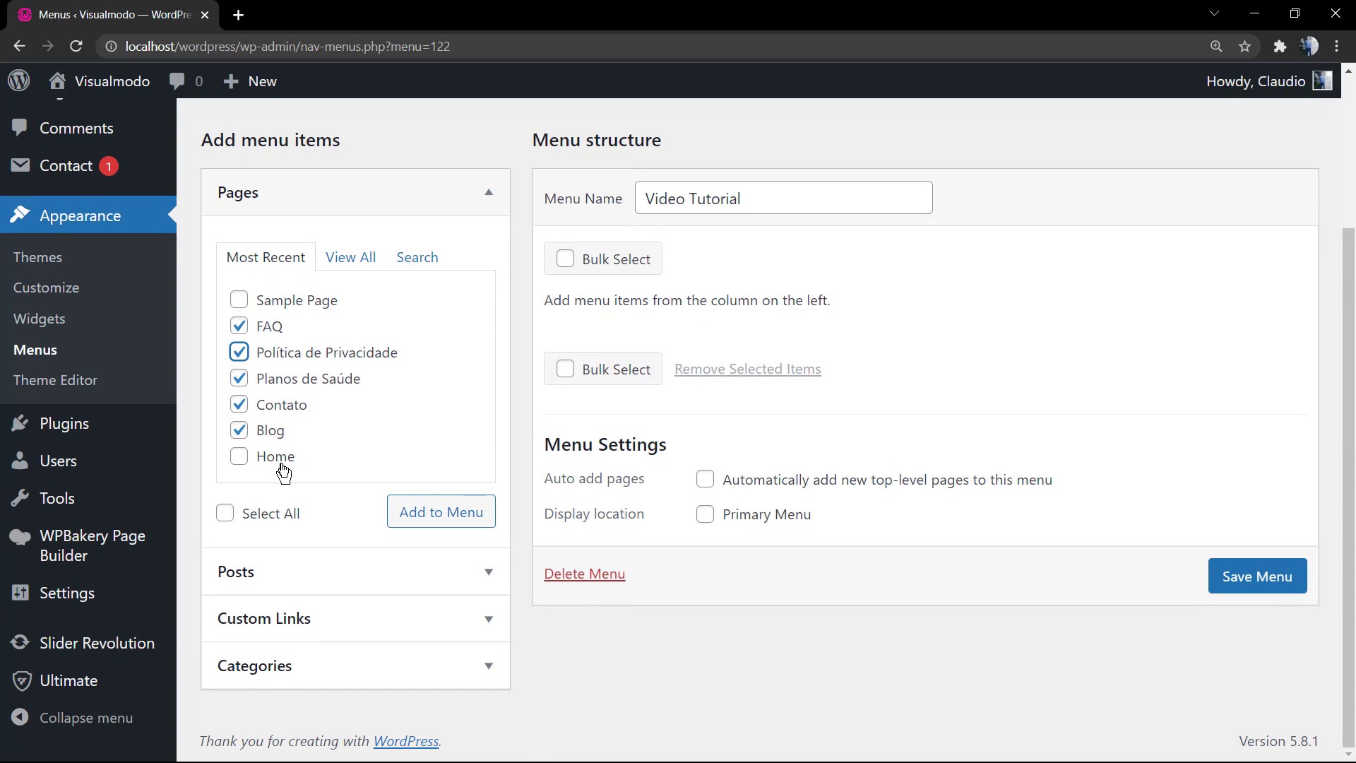
left_click(300, 302)
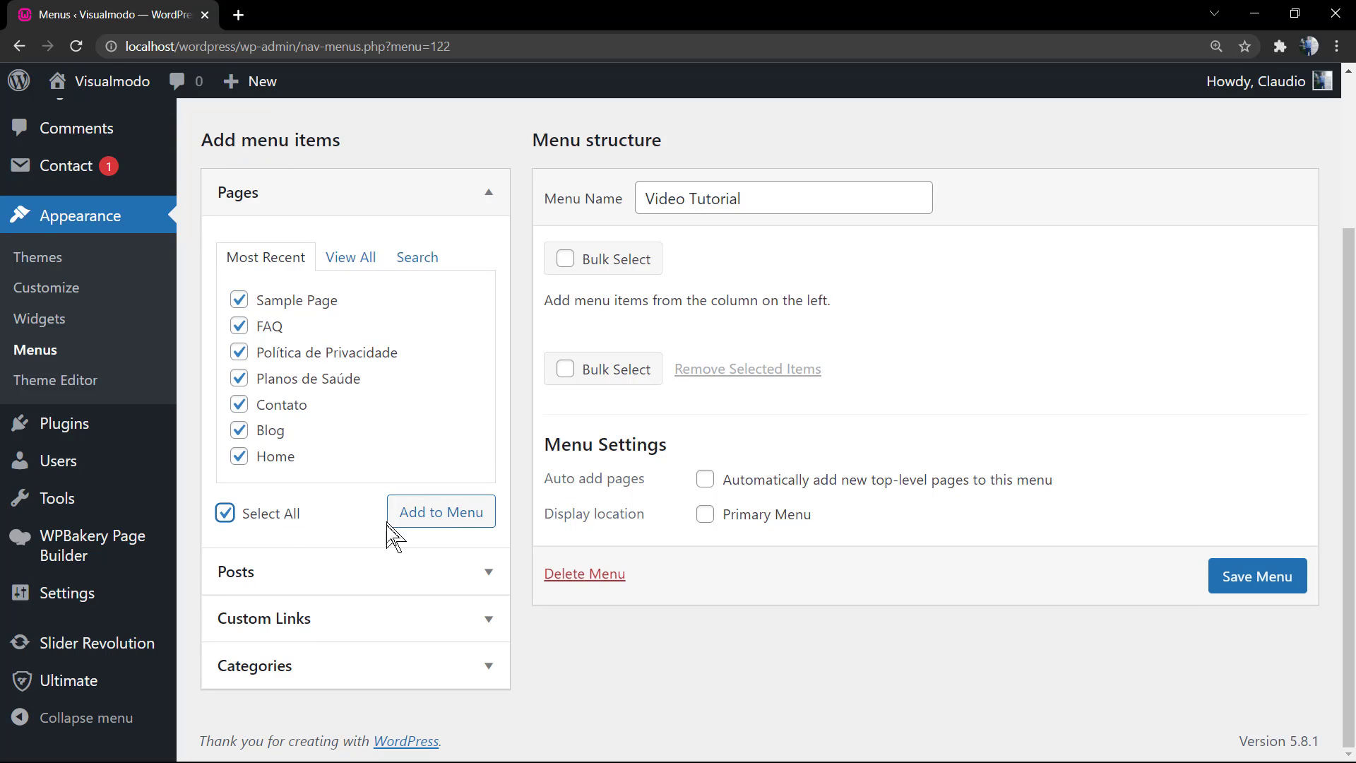
Add all the ticked pages to the Video Tutorial menu.
left_click(366, 569)
scroll(326, 420, "down", 3)
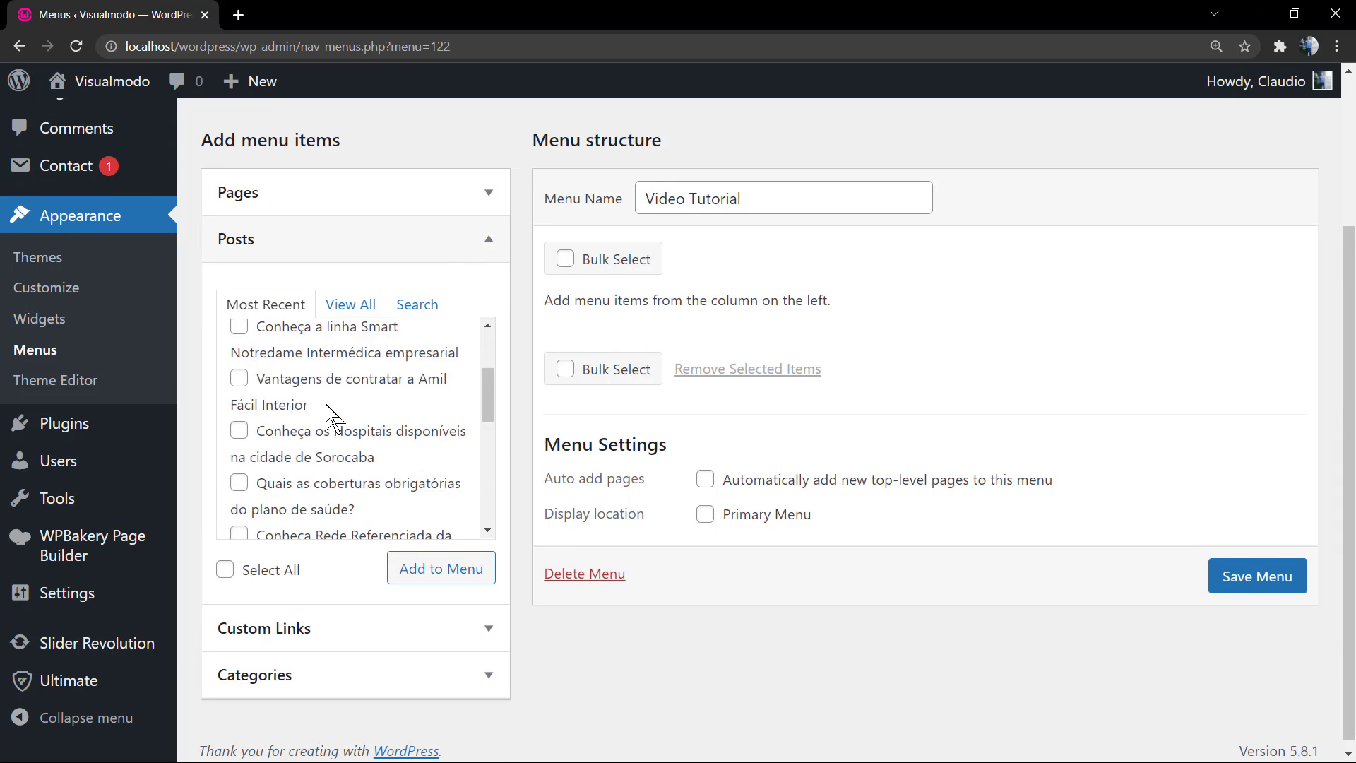
scroll(326, 417, "up", 2)
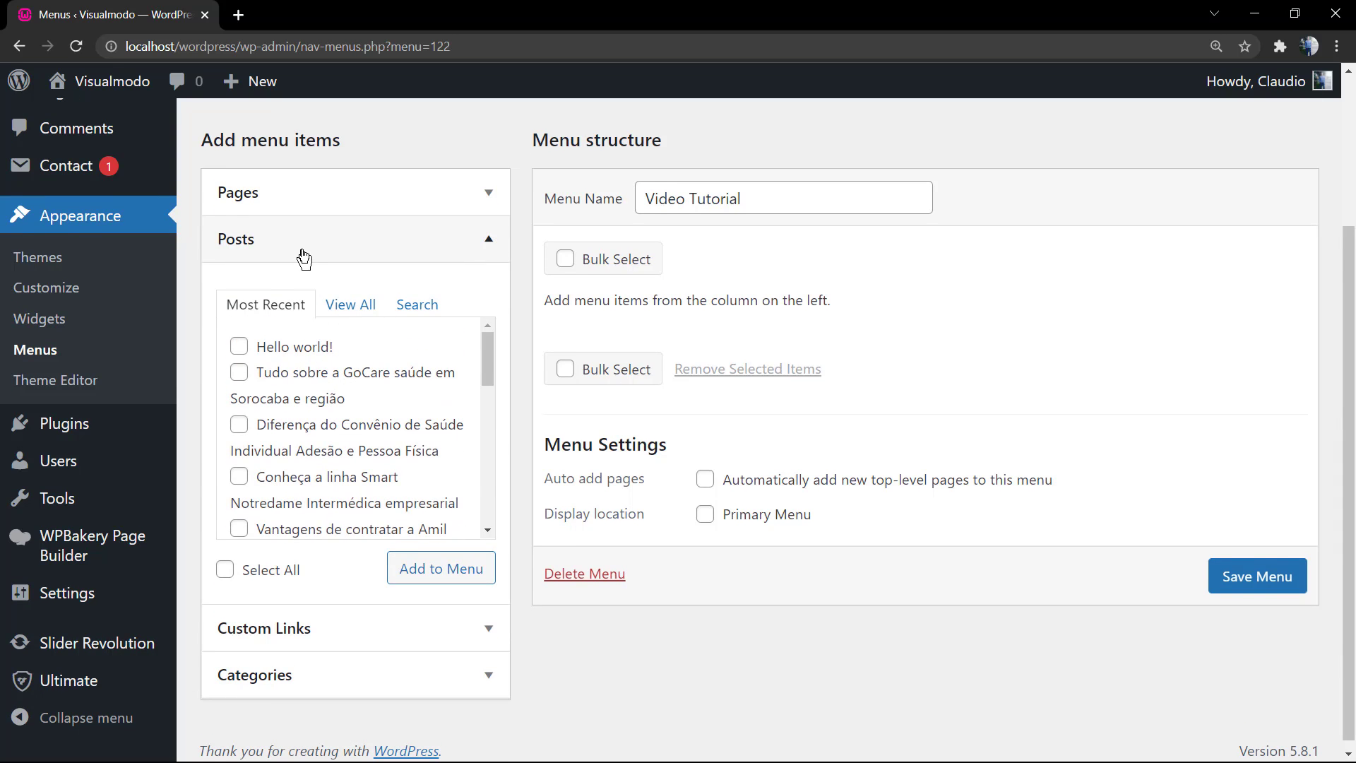
left_click(304, 258)
left_click(305, 314)
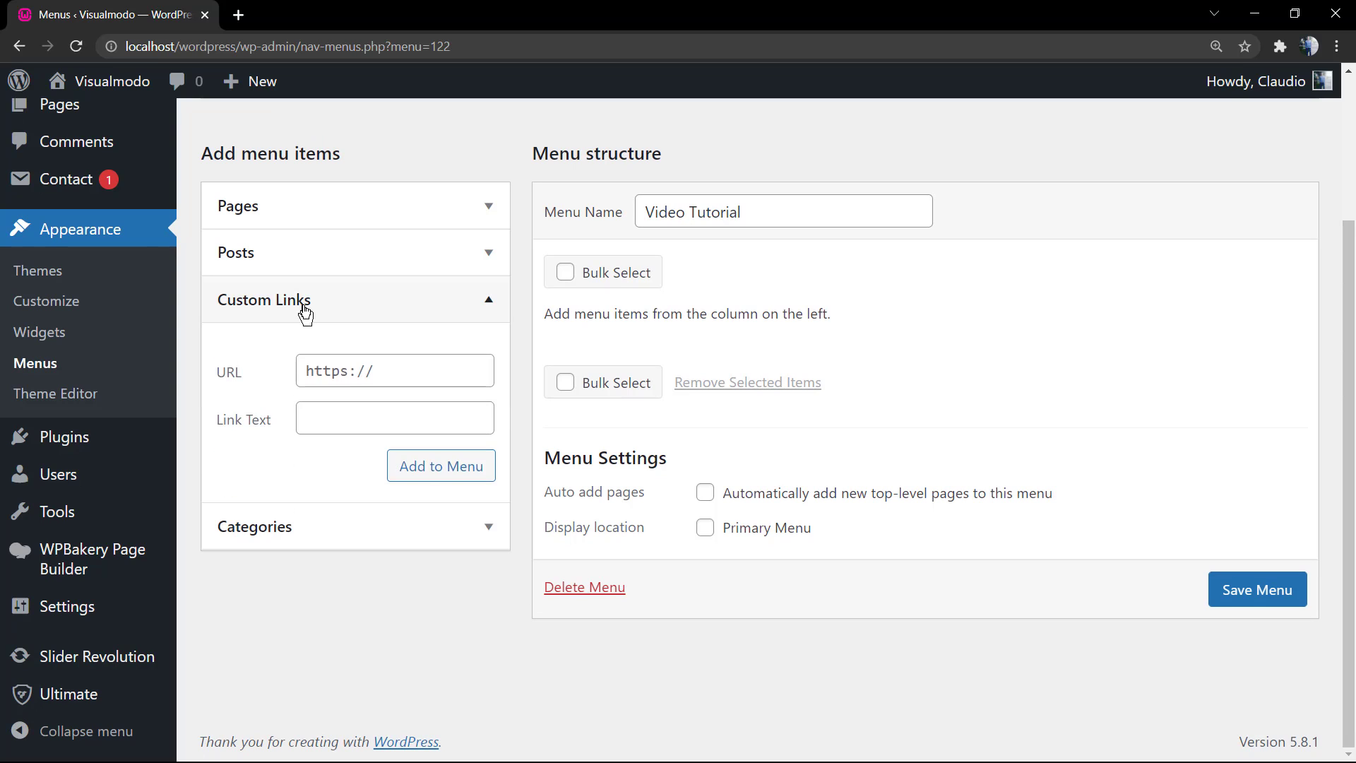
left_click(305, 313)
left_click(317, 363)
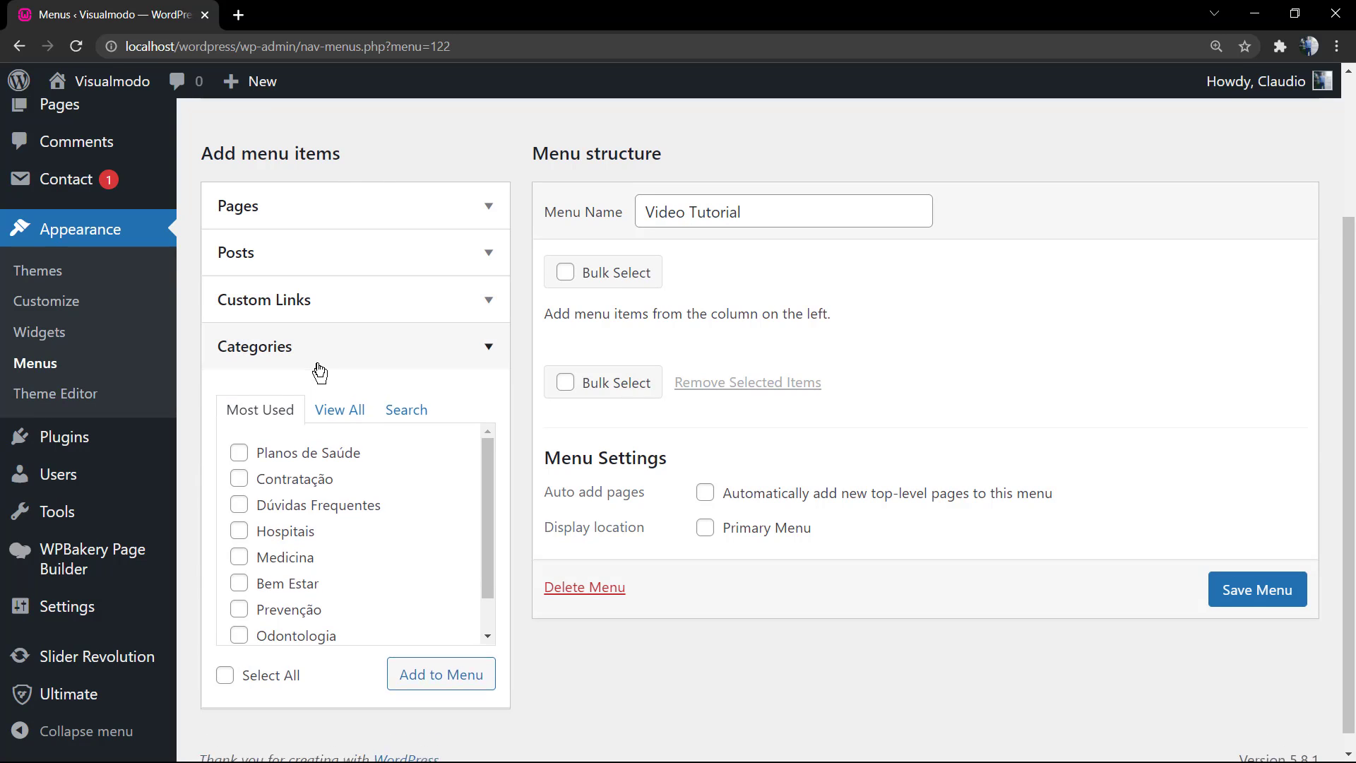
left_click(319, 368)
left_click(421, 219)
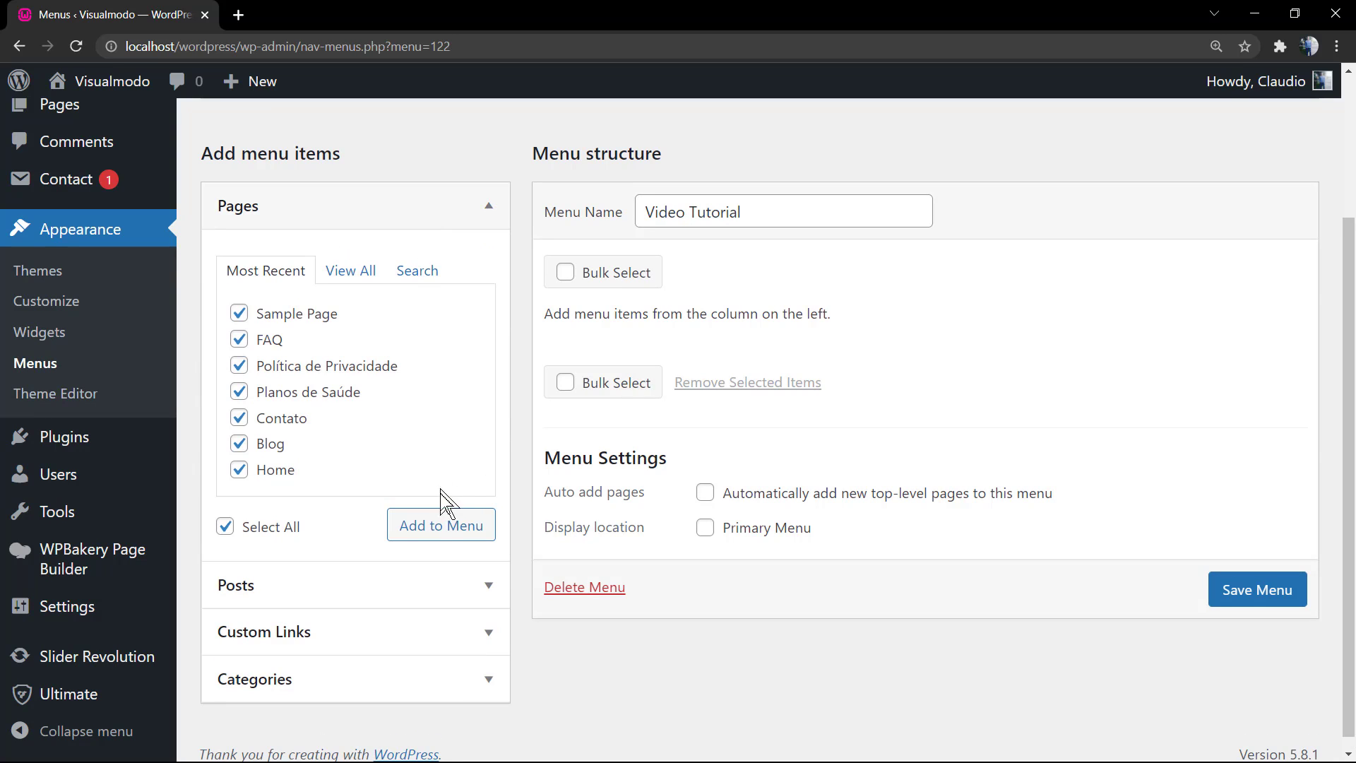
left_click(441, 522)
Assign the menu to the Primary Menu display location and save it.
scroll(841, 375, "down", 4)
left_click(1259, 735)
scroll(1269, 737, "down", 1)
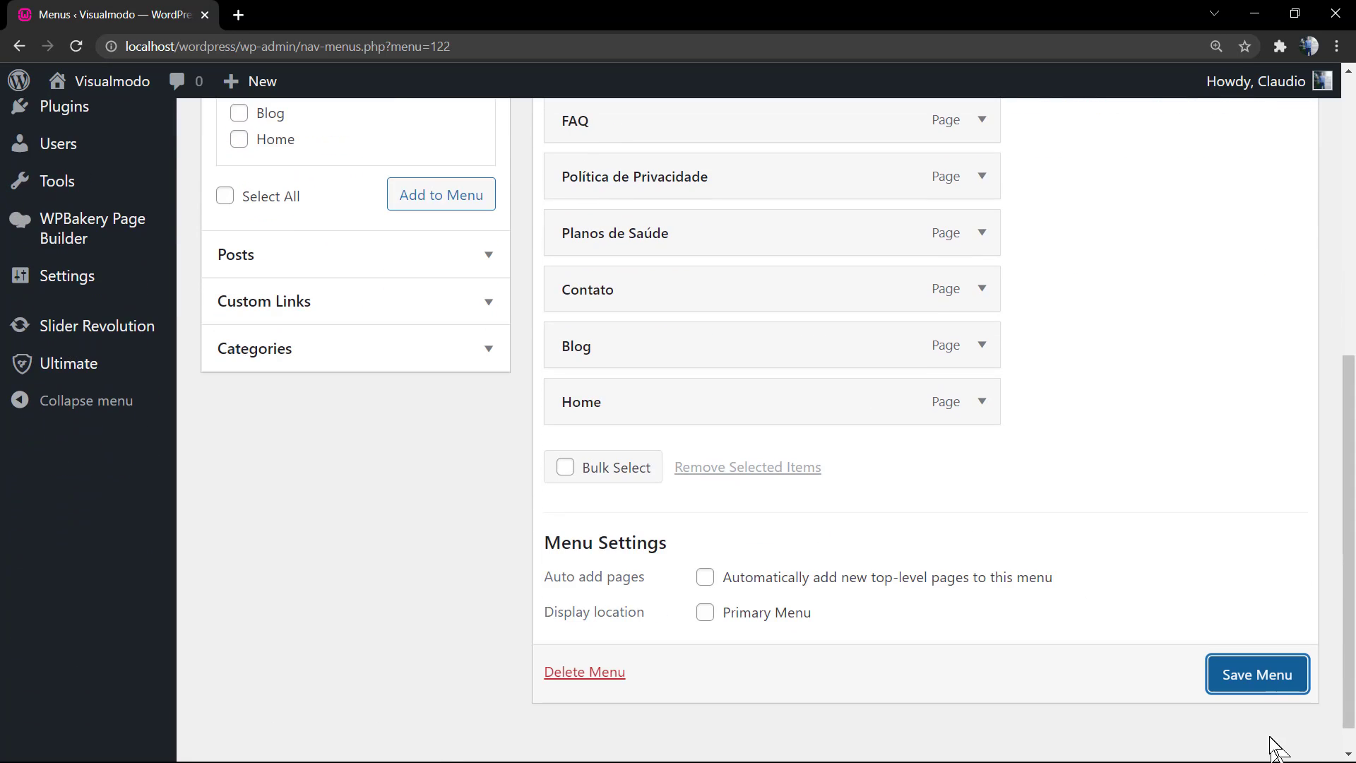
left_click(709, 615)
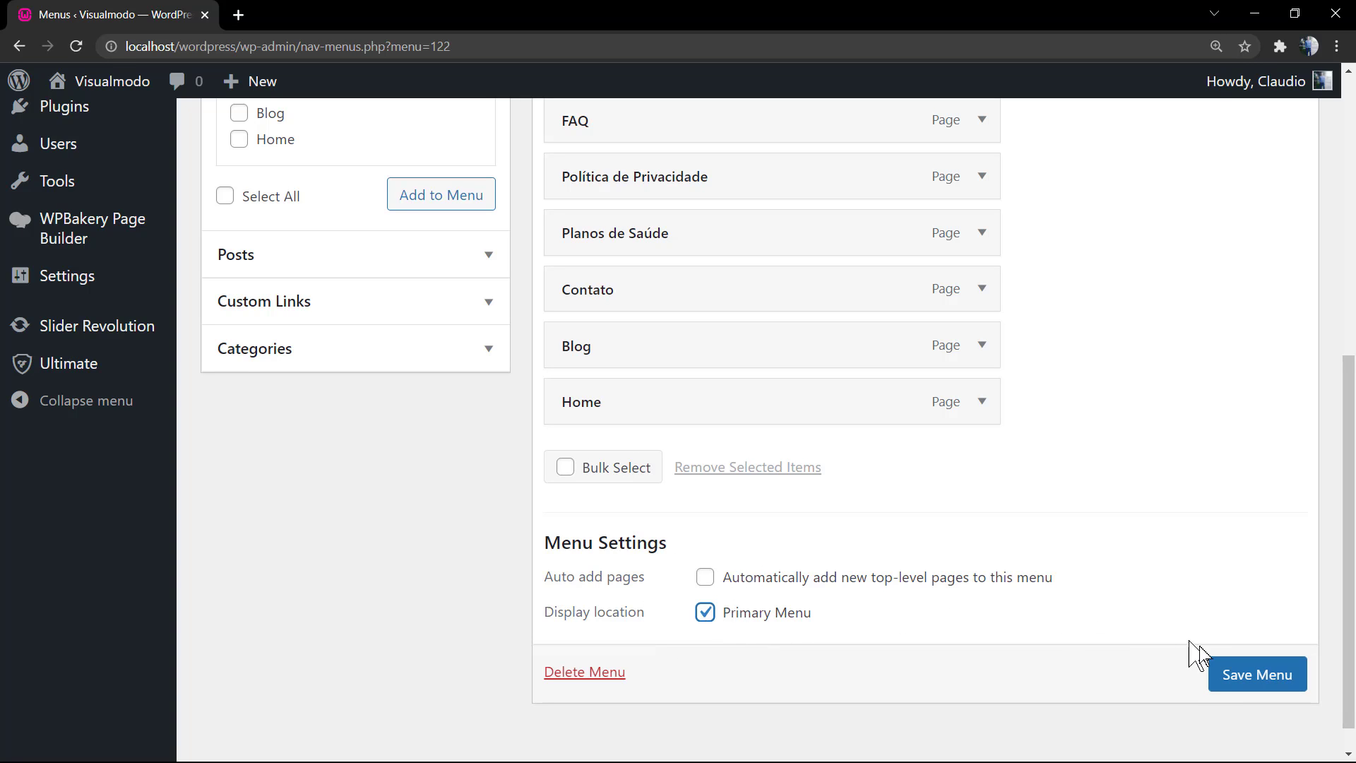
left_click(1241, 679)
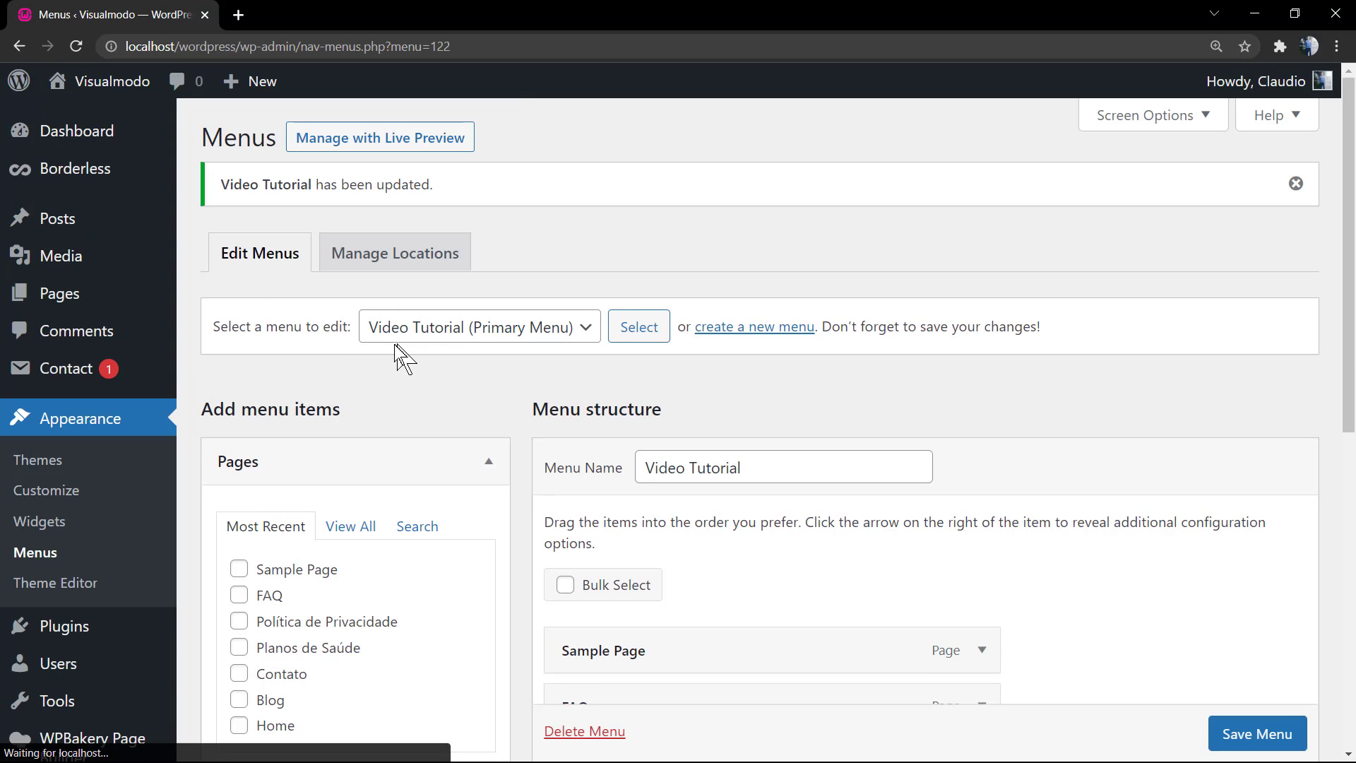
Open the live site in a new tab and check its header shows the seven pages.
mouse_move(106, 85)
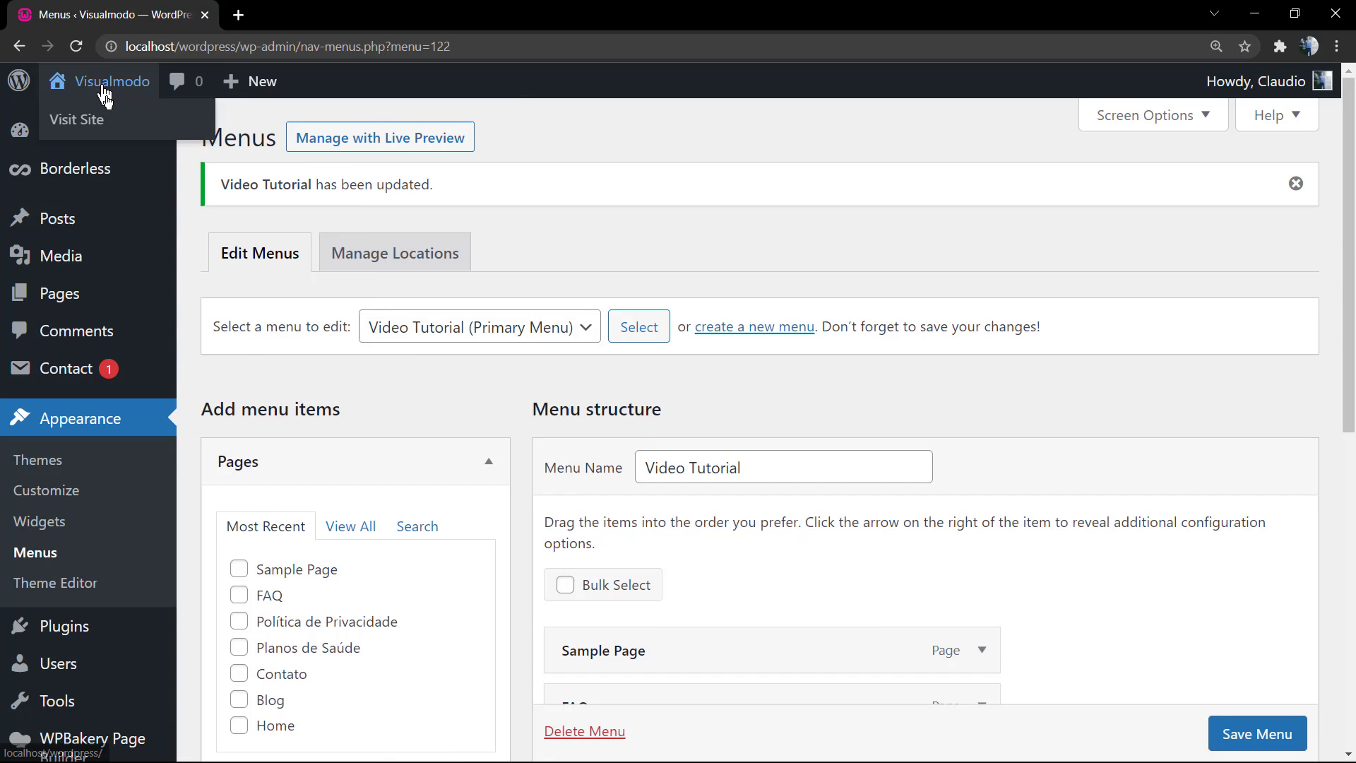
middle_click(150, 132)
left_click(312, 11)
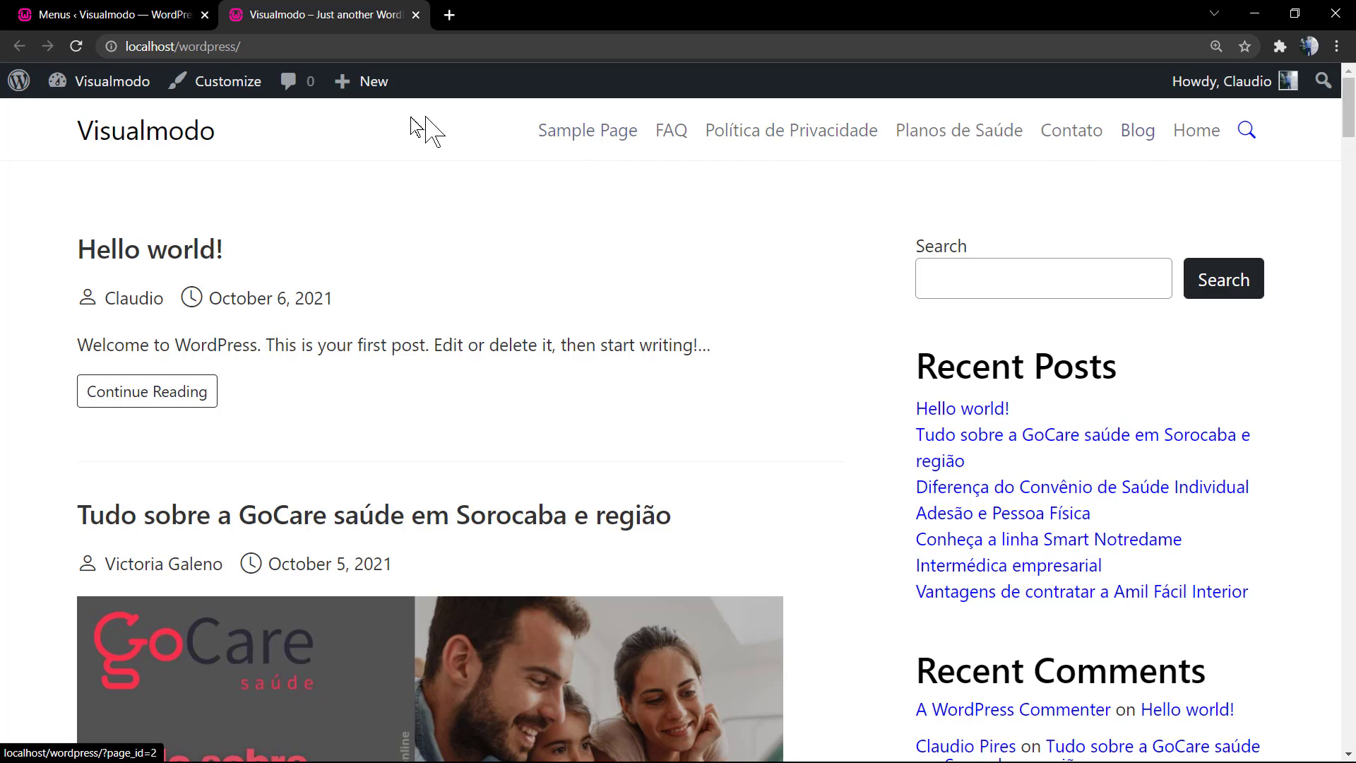
Back in the menu editor, indent Política de Privacidade, Planos de Saúde and Sample Page as sub items.
left_click(205, 13)
scroll(591, 341, "down", 5)
scroll(684, 309, "down", 1)
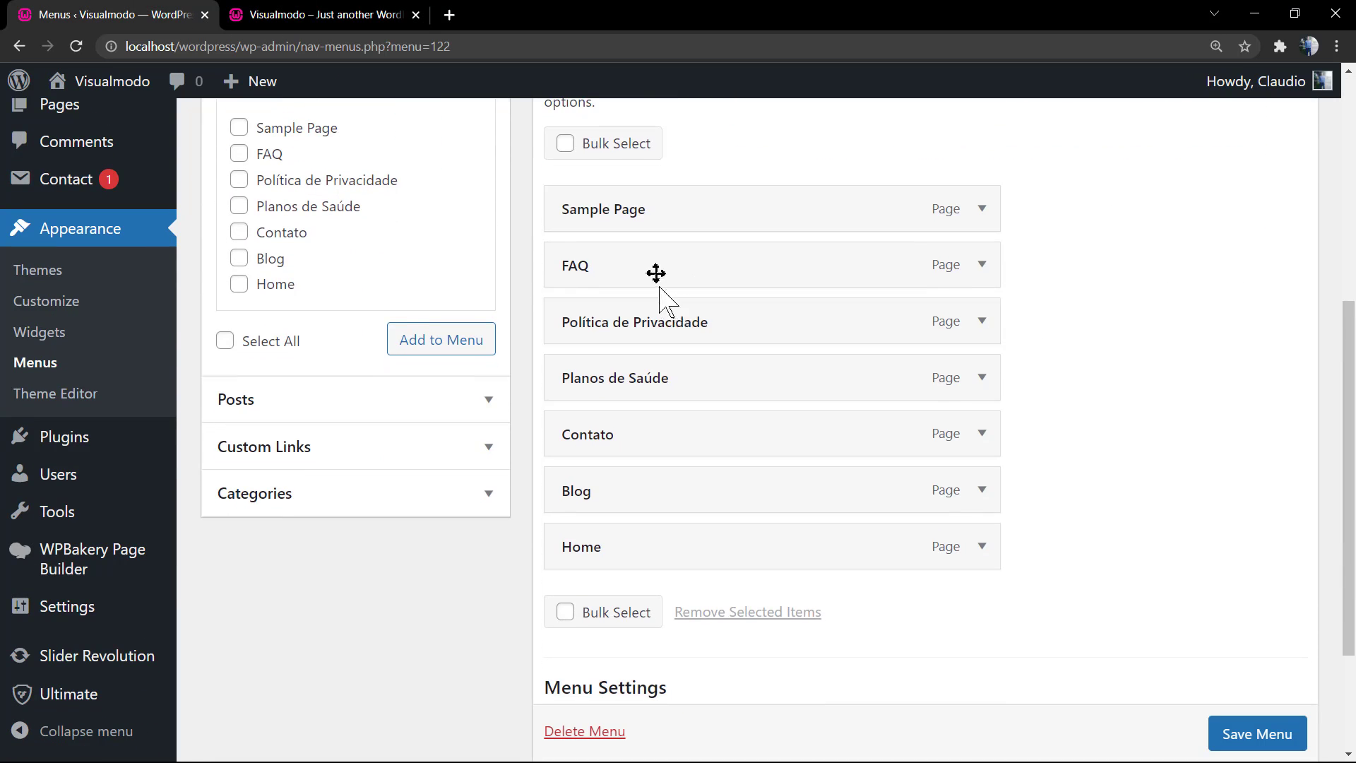
left_click_drag(646, 307, 697, 334)
left_click_drag(690, 384, 723, 402)
left_click_drag(673, 225, 692, 278)
Place the three pages under Home with Sample Page first, and move Home to the top.
scroll(690, 284, "up", 2)
scroll(654, 309, "down", 1)
scroll(651, 332, "down", 1)
left_click_drag(668, 388, 701, 575)
left_click_drag(696, 338, 706, 544)
left_click_drag(678, 275, 695, 446)
left_click_drag(645, 384, 686, 196)
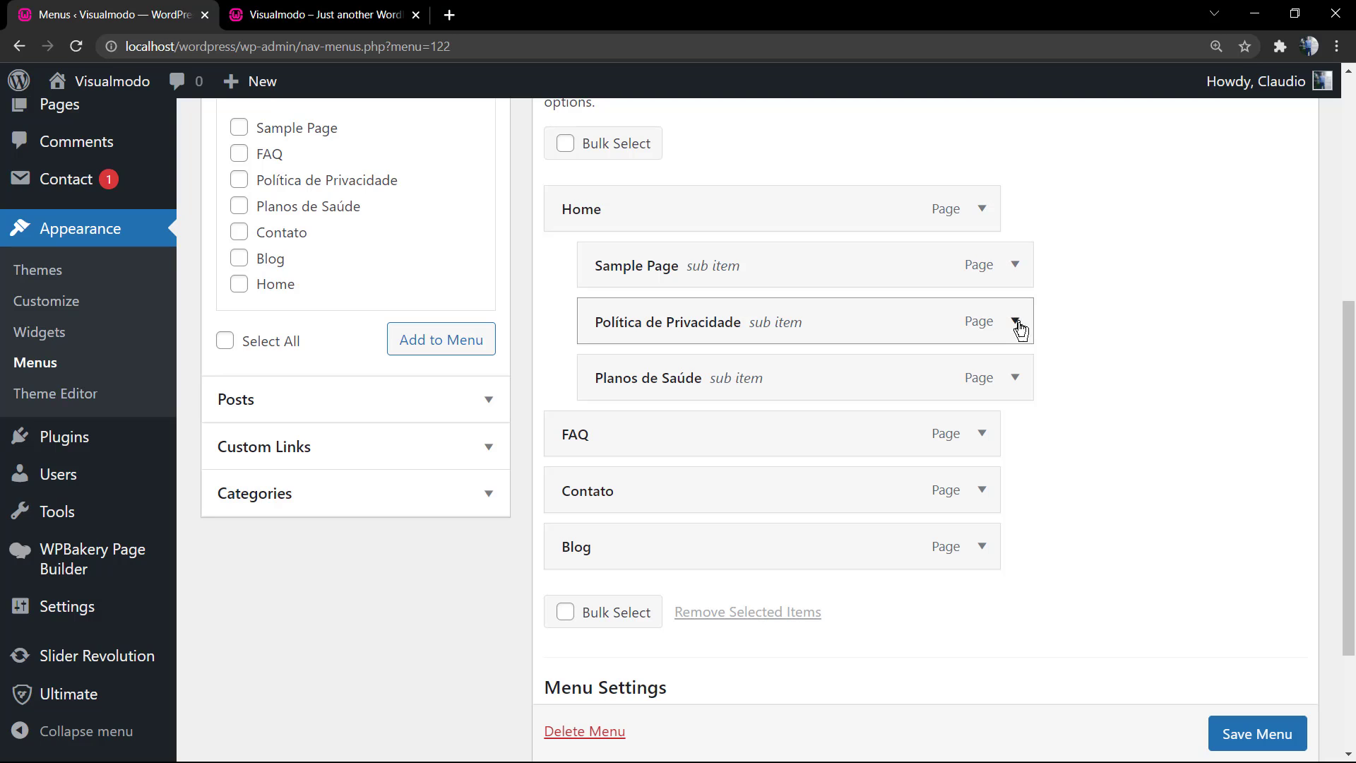
Save the menu, reload the live site and check Home drops down to its three pages.
scroll(1232, 732, "down", 1)
left_click(1228, 732)
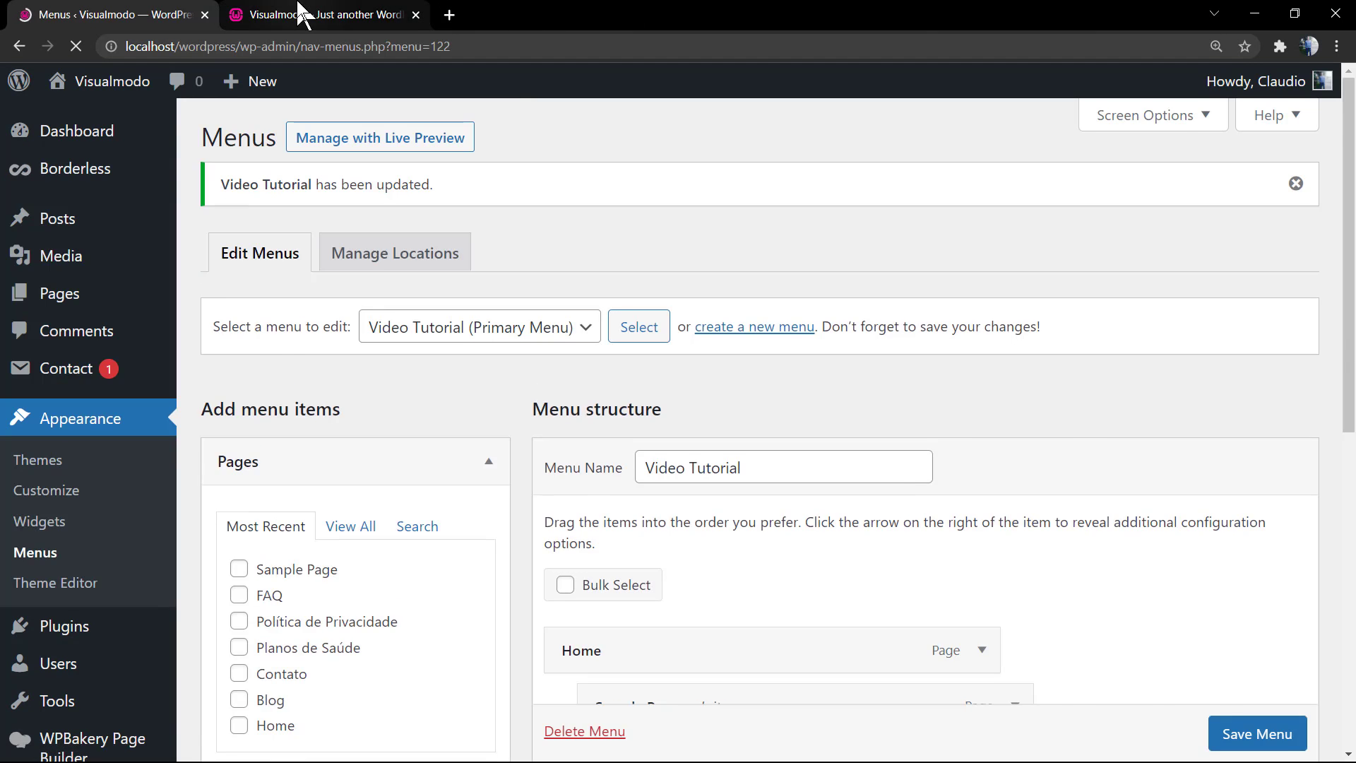
left_click(321, 14)
key("F5")
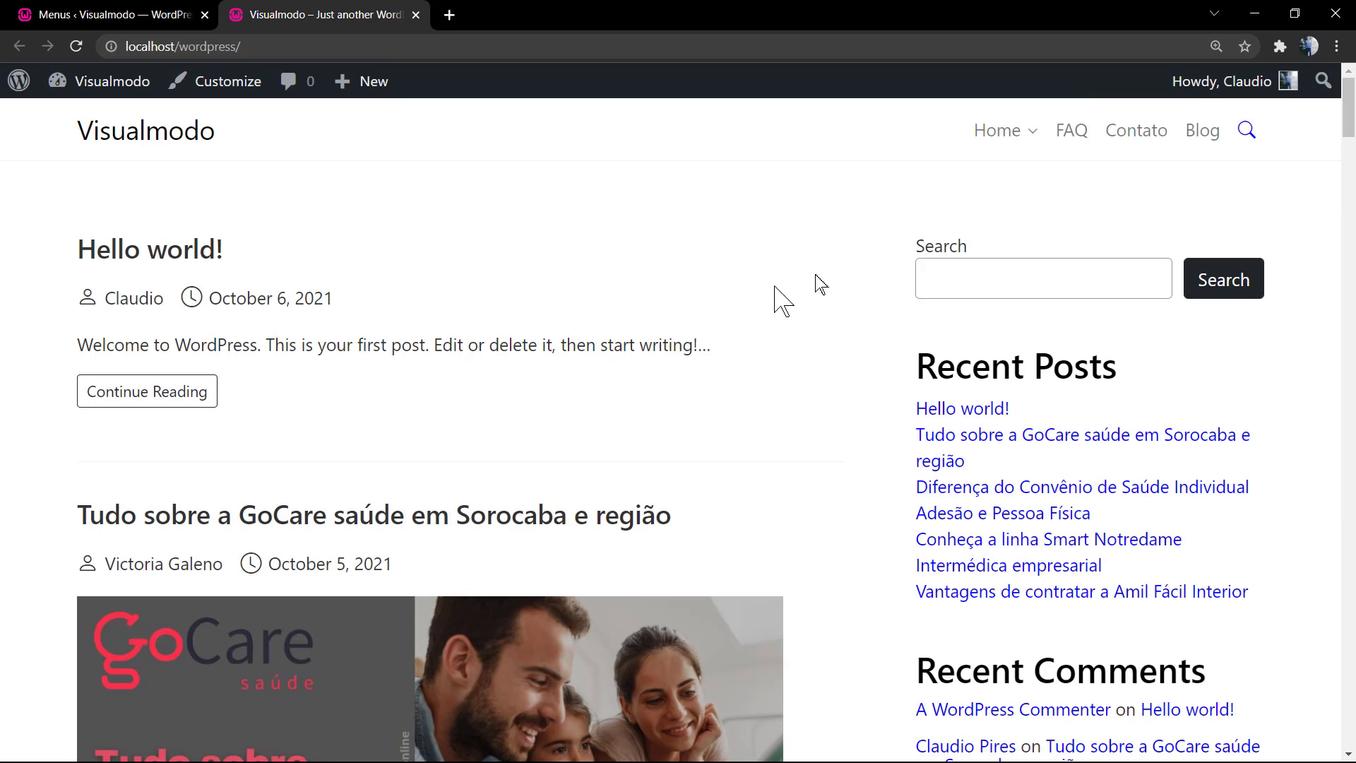
mouse_move(990, 142)
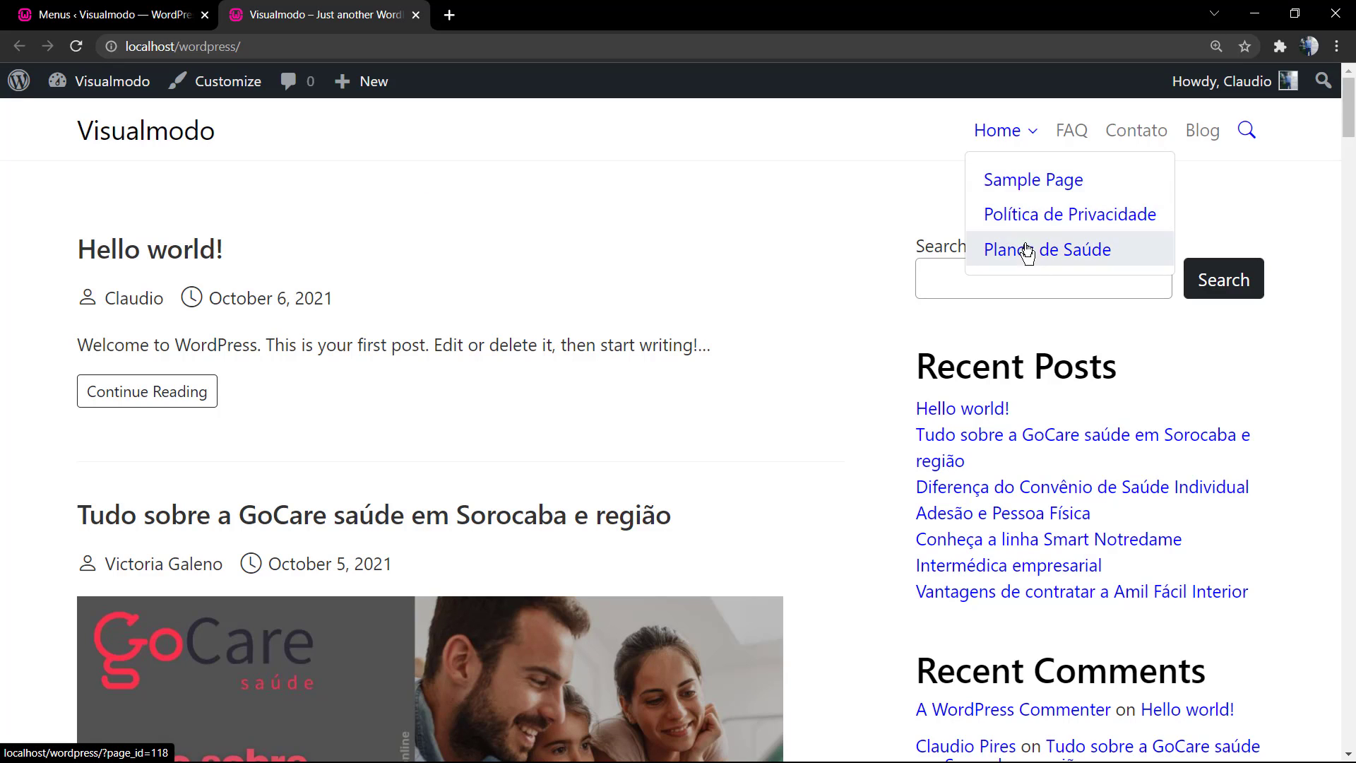
Add four categories, including Dúvidas Frequentes, to the menu from the Categories panel.
left_click(183, 15)
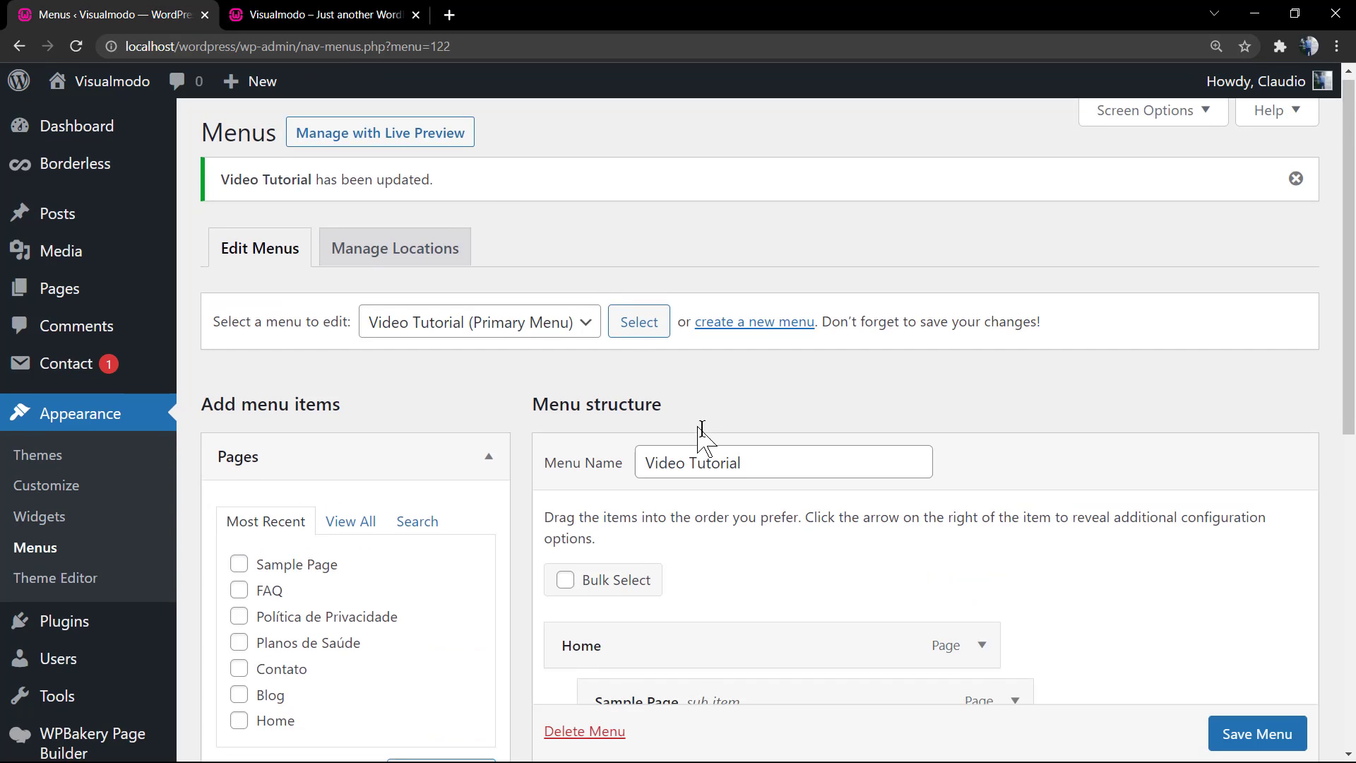
scroll(702, 433, "down", 5)
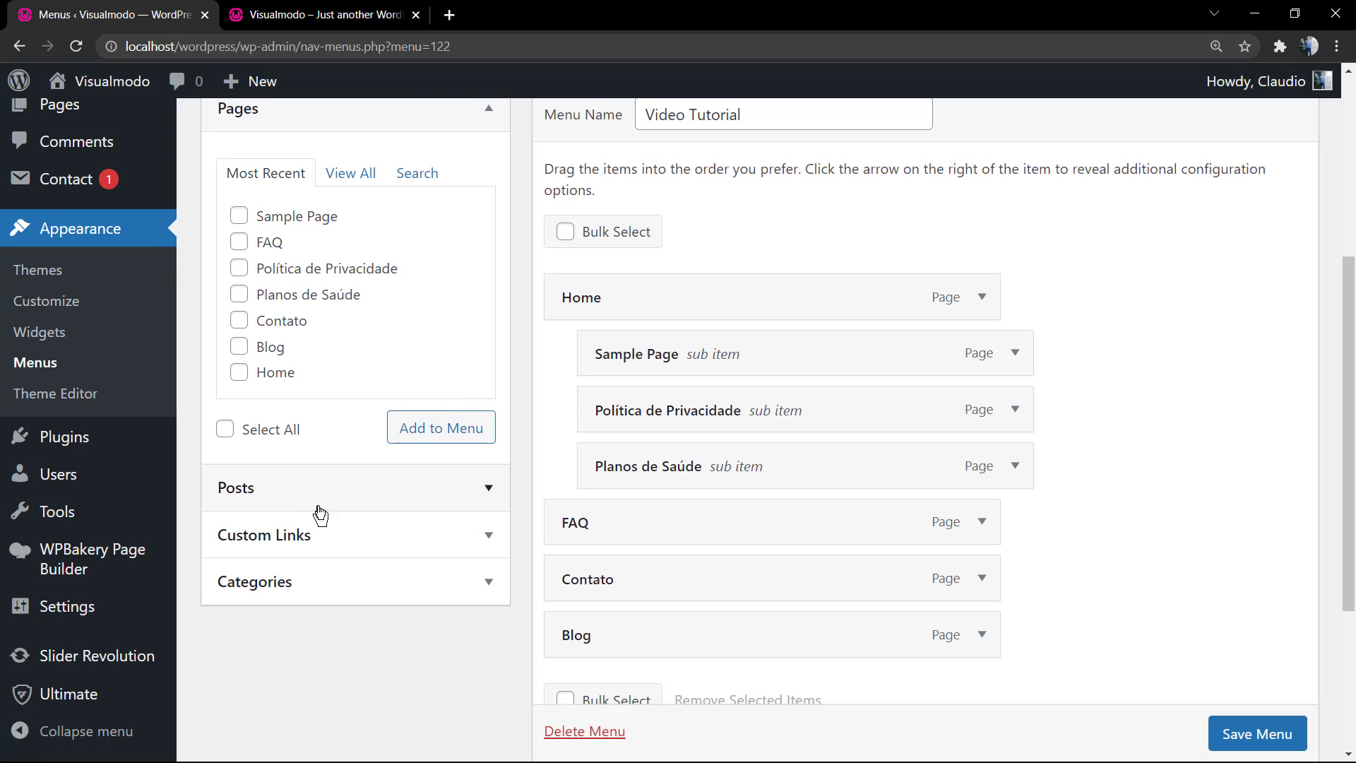
left_click(319, 581)
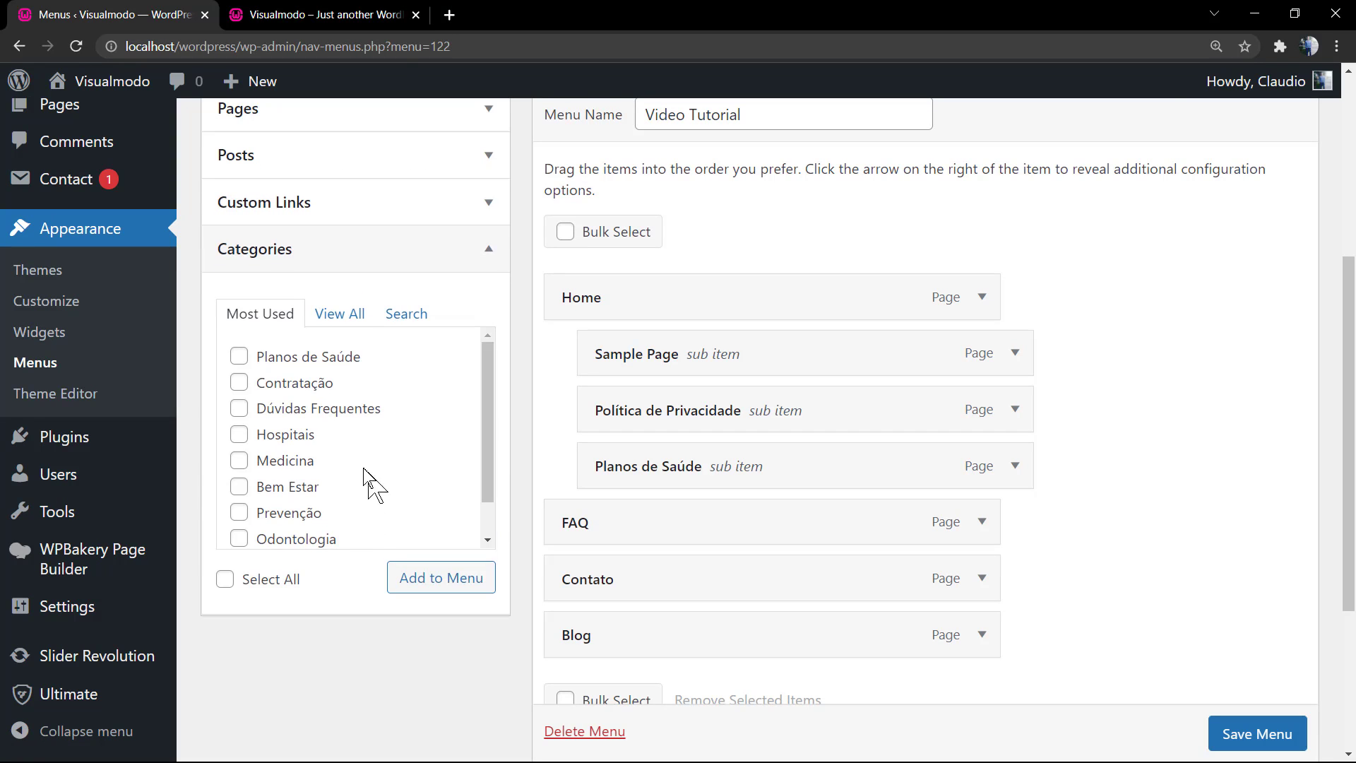
left_click(305, 408)
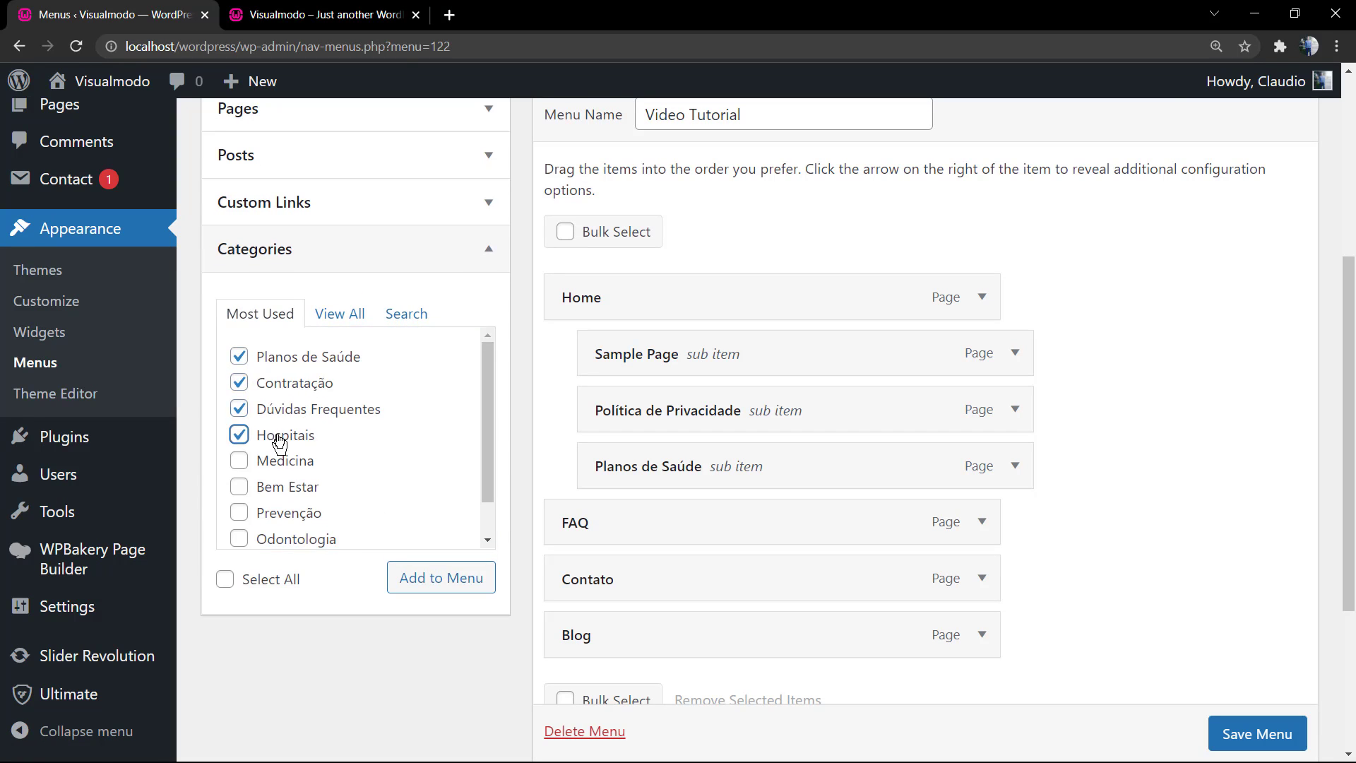
left_click(452, 581)
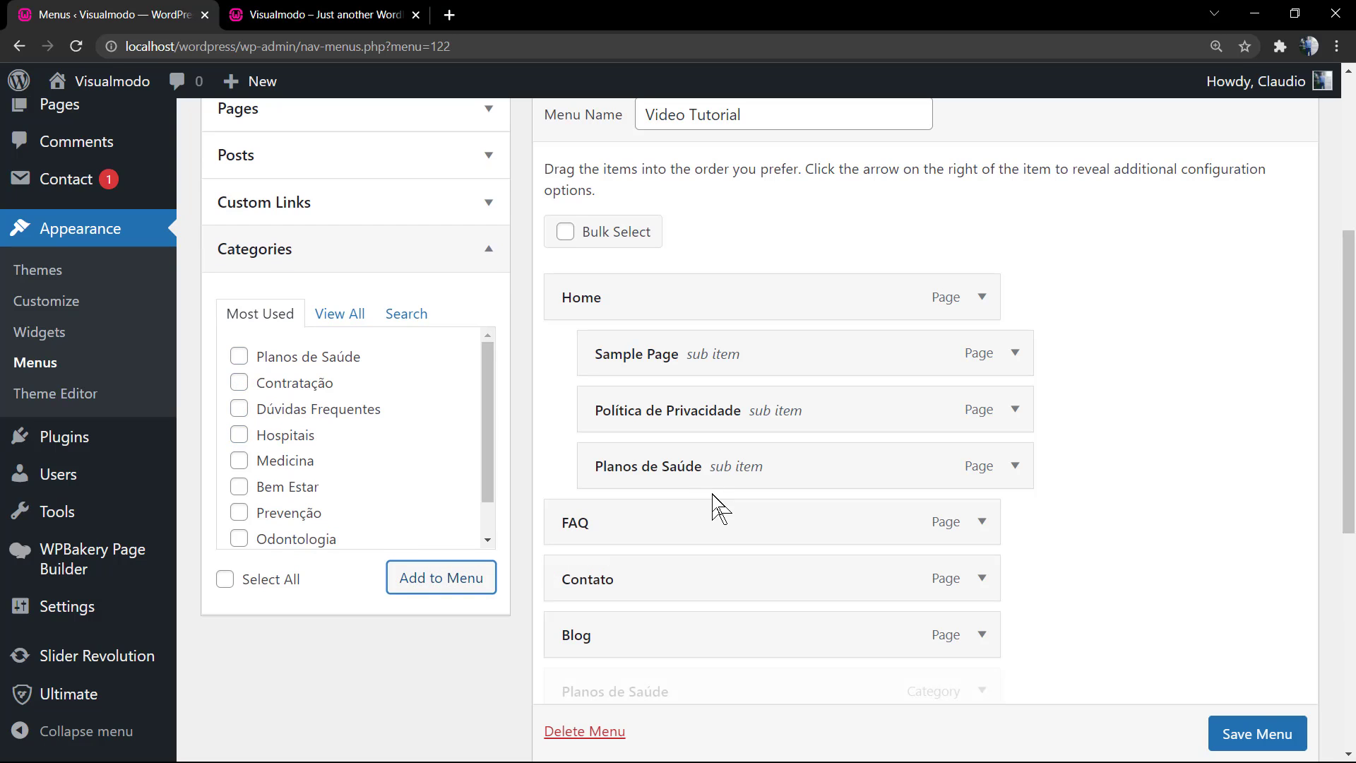
Nest the Planos de Saúde category under Home.
scroll(734, 498, "down", 1)
scroll(746, 490, "down", 1)
scroll(733, 515, "up", 1)
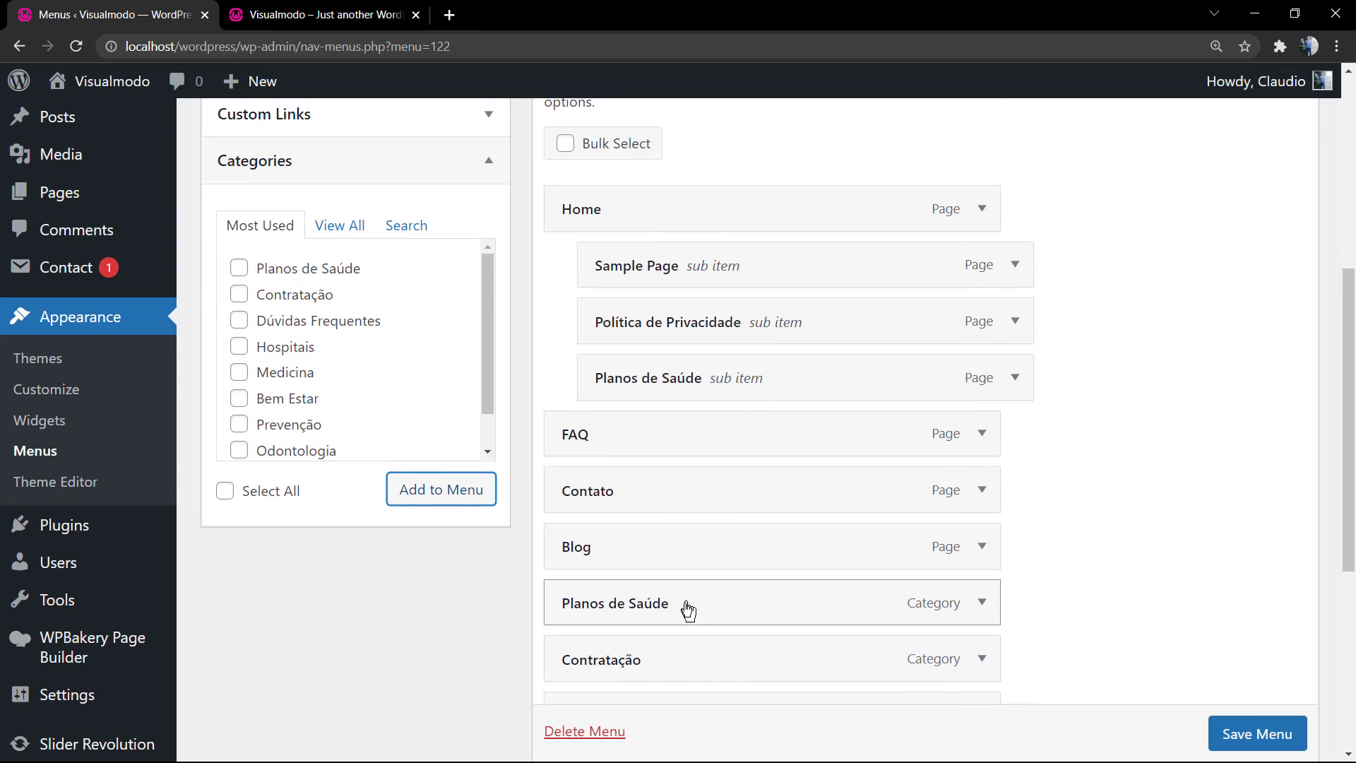
left_click_drag(682, 618, 717, 448)
Nest Contratação, Dúvidas Frequentes and Hospitais under Sample Page and save the menu.
scroll(665, 529, "down", 1)
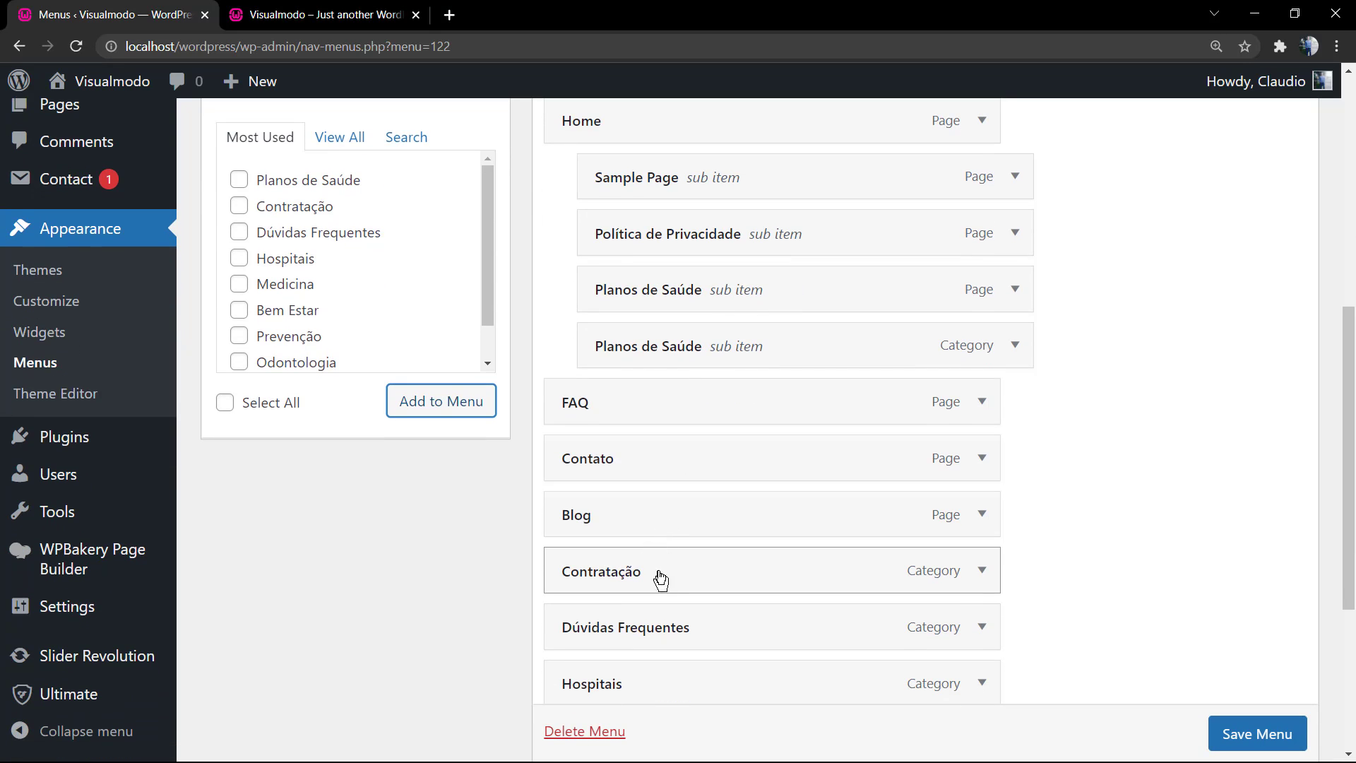
left_click_drag(656, 571, 752, 244)
scroll(673, 481, "down", 1)
left_click_drag(663, 557, 740, 319)
scroll(702, 353, "up", 1)
scroll(635, 452, "down", 1)
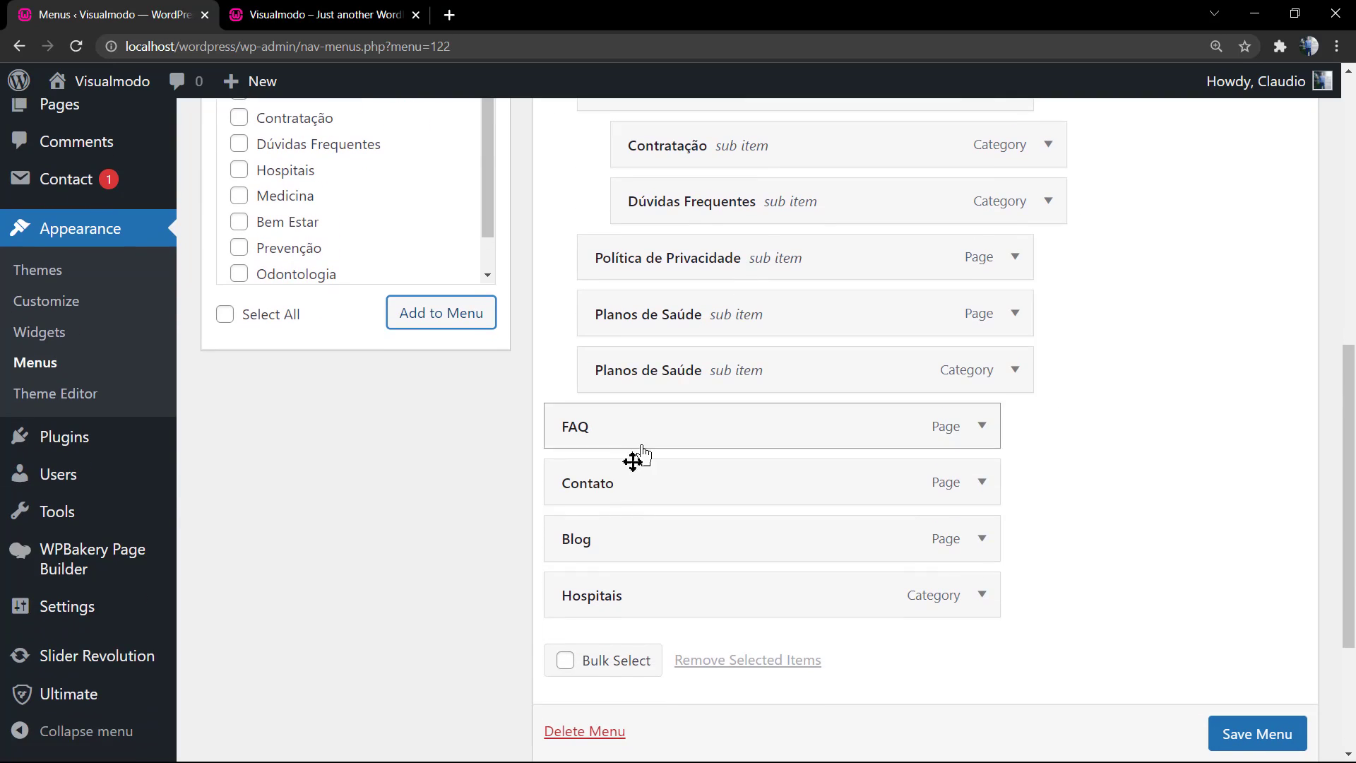
left_click_drag(605, 605, 646, 368)
scroll(714, 417, "up", 1)
scroll(590, 382, "up", 2)
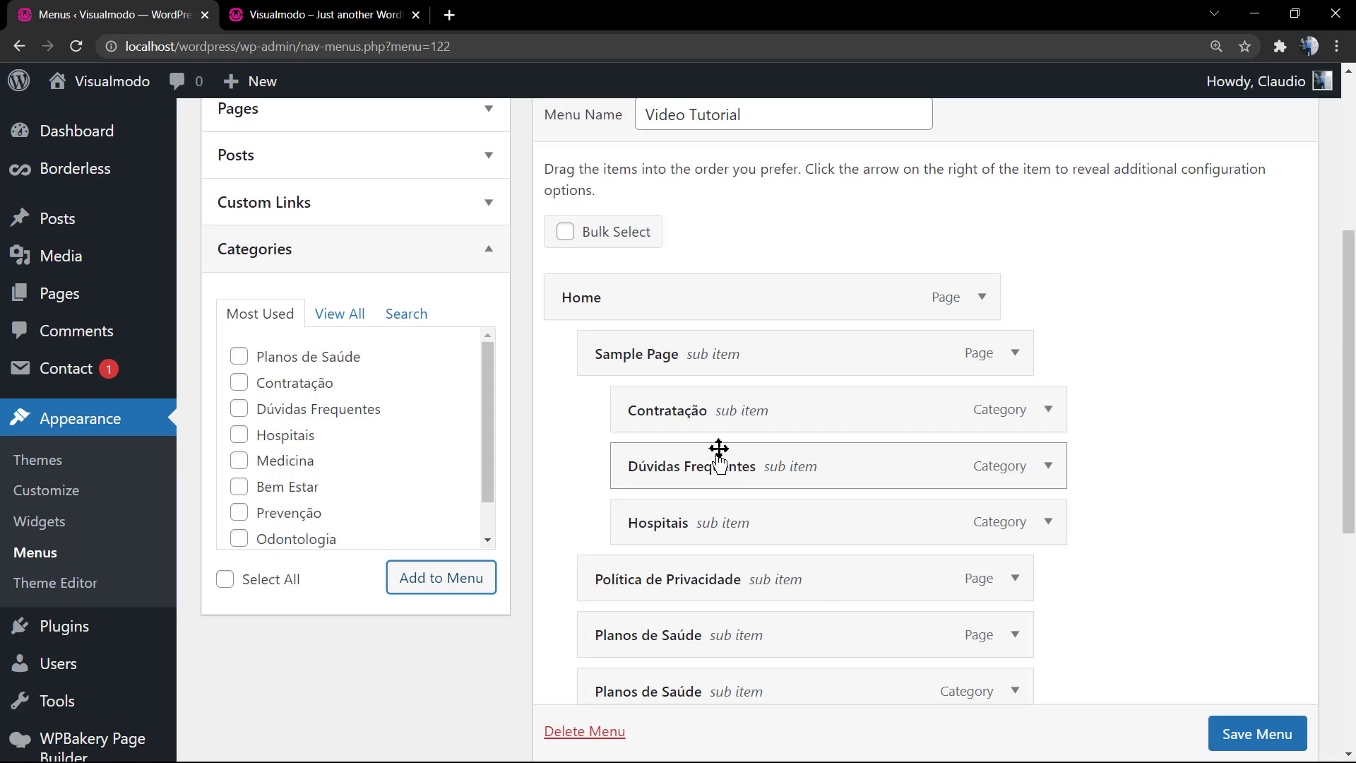
left_click(1263, 743)
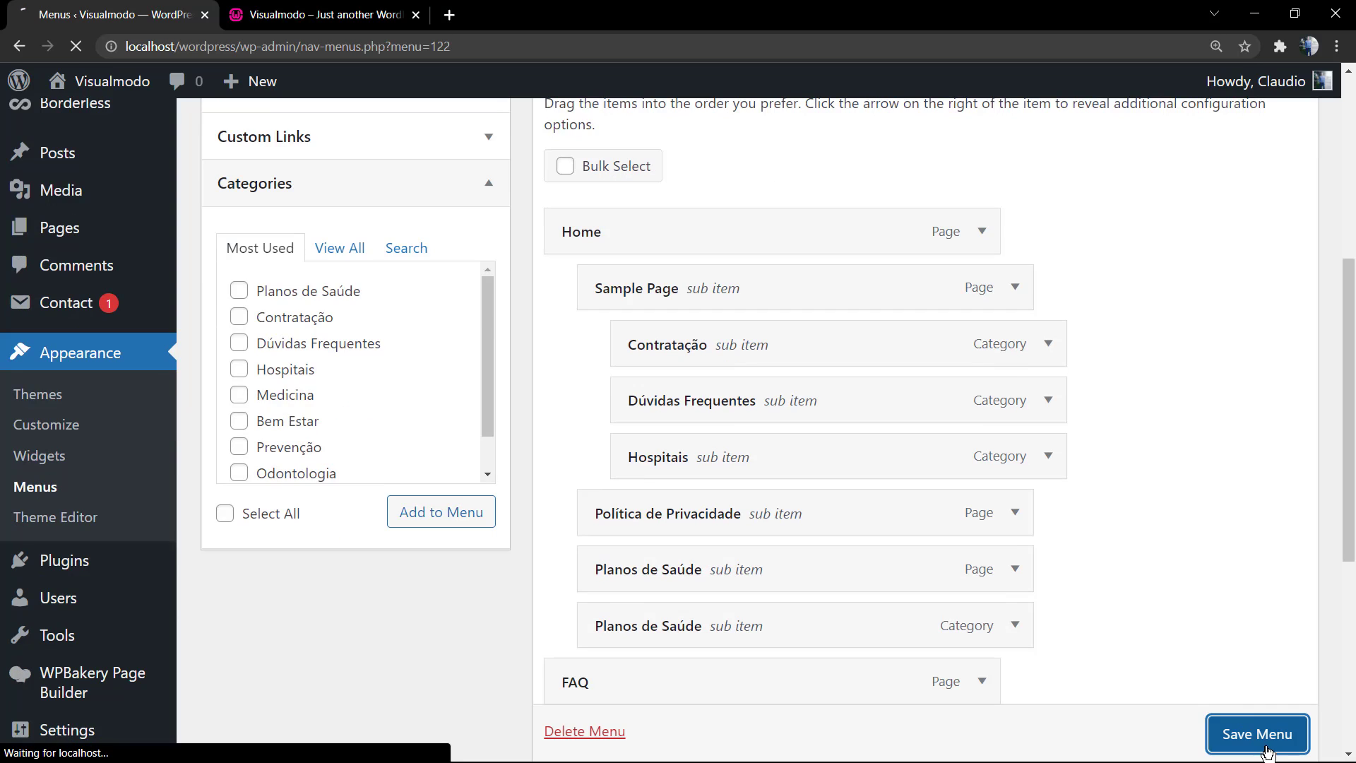
Activate the Fitness theme in Appearance > Themes and preview it on the live site.
scroll(206, 358, "down", 3)
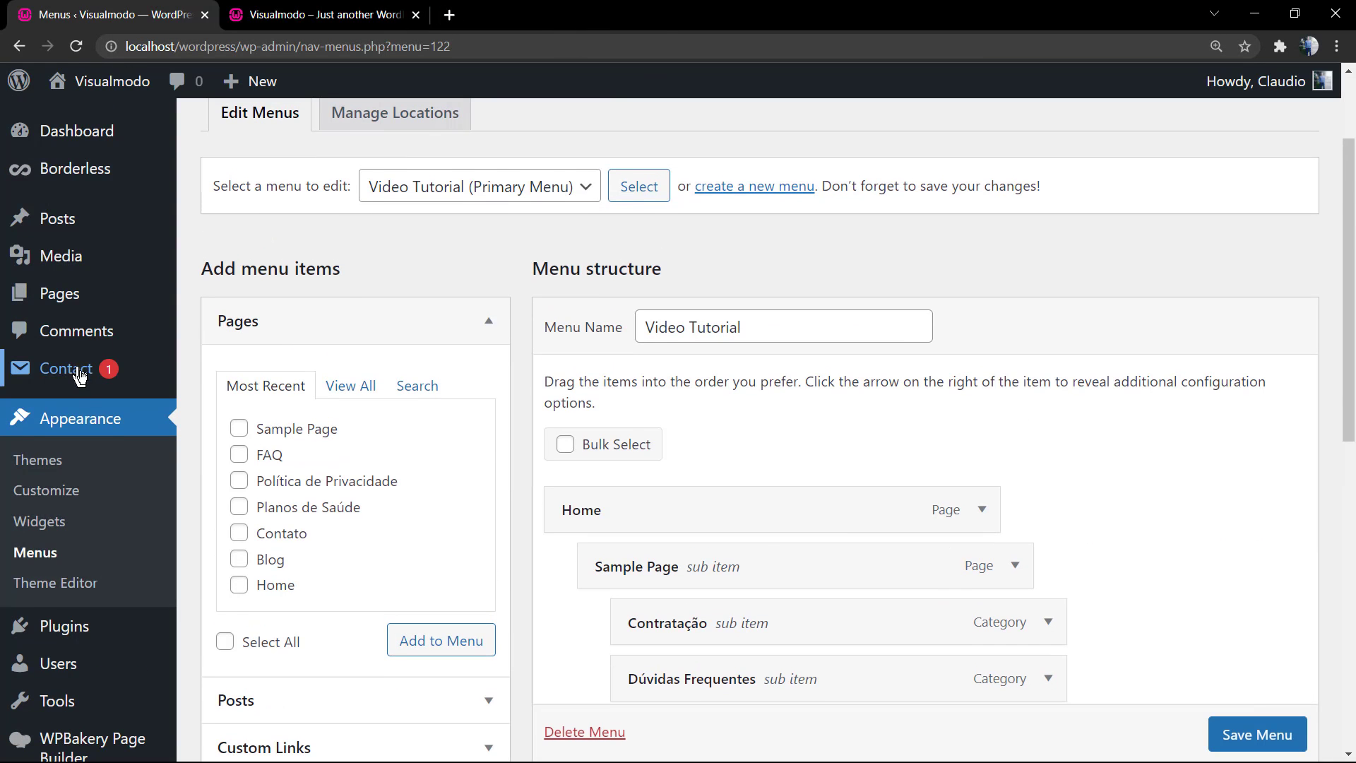
left_click(75, 461)
left_click(775, 443)
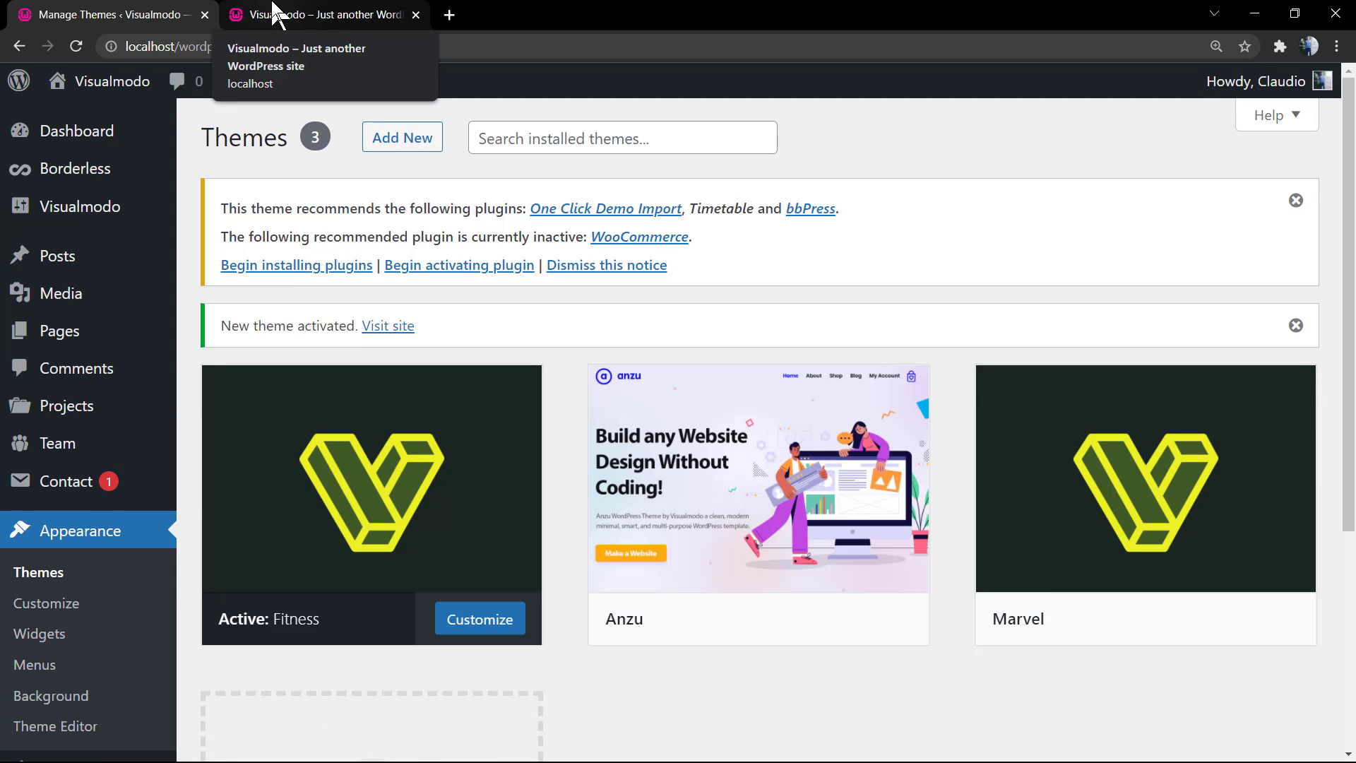
left_click(290, 15)
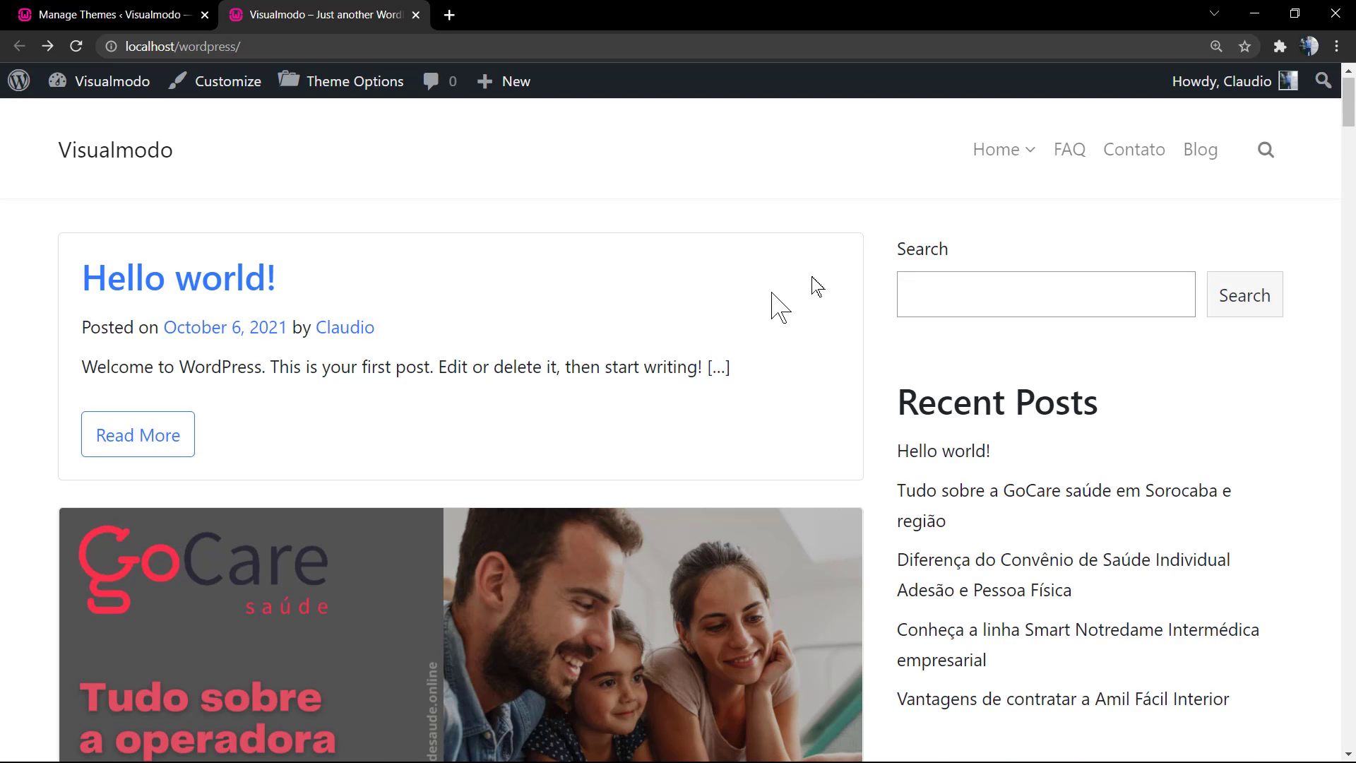
mouse_move(1029, 151)
mouse_move(1045, 225)
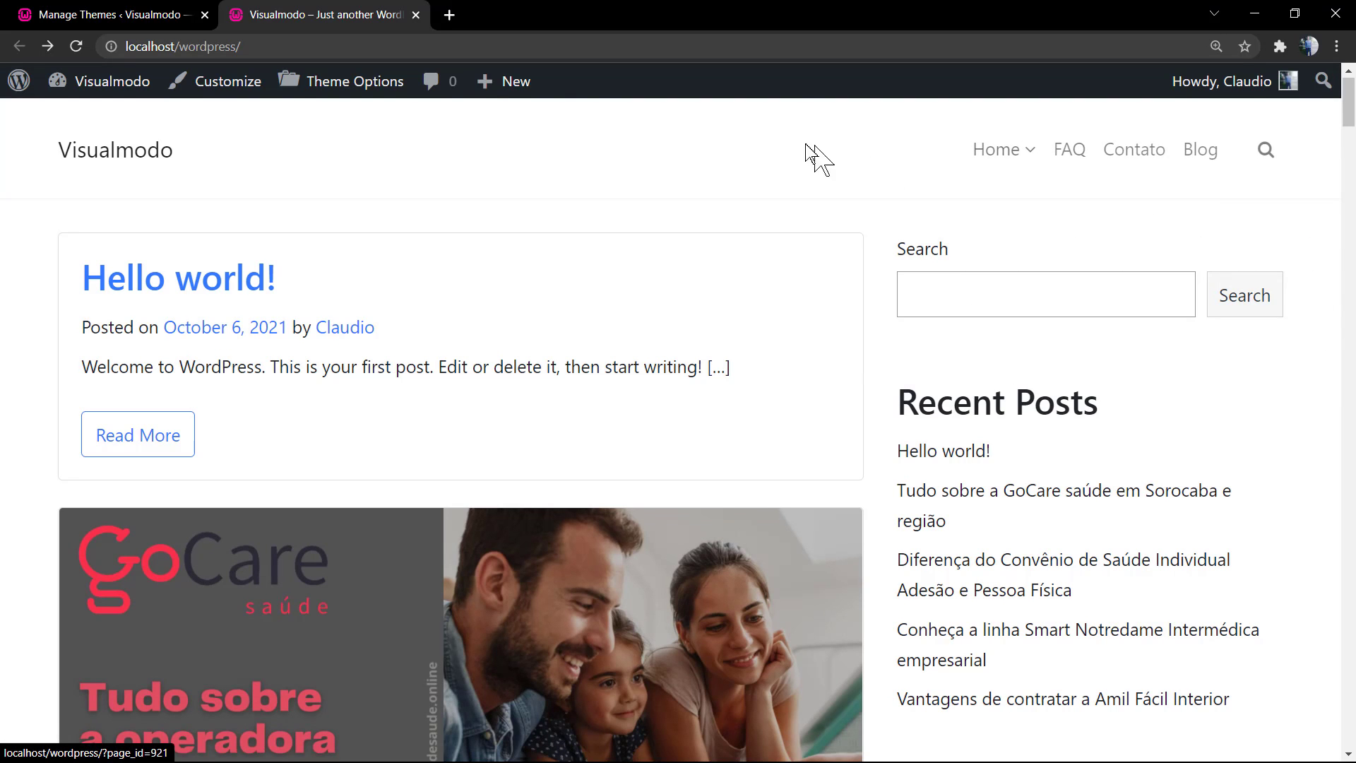
Back on the Themes page, dismiss the recommended-plugins notice.
left_click(113, 14)
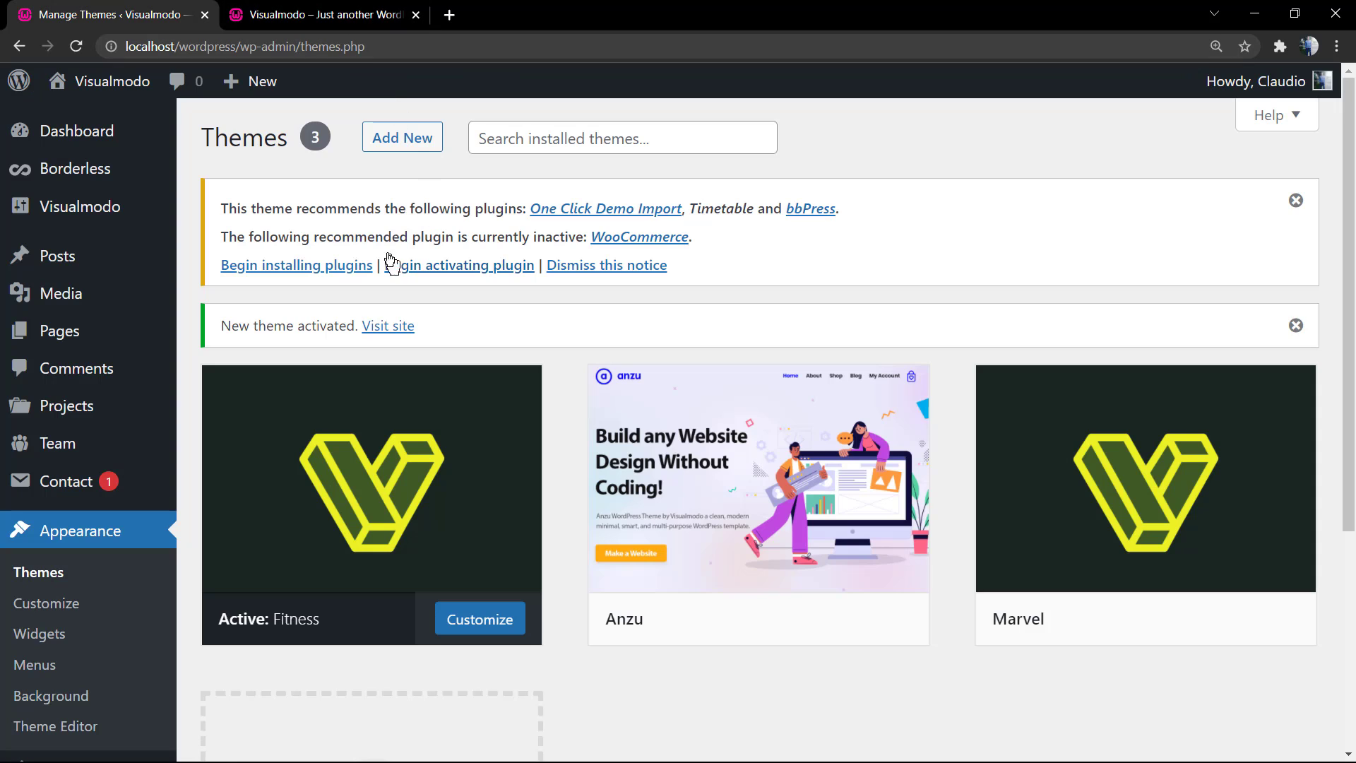
left_click(626, 266)
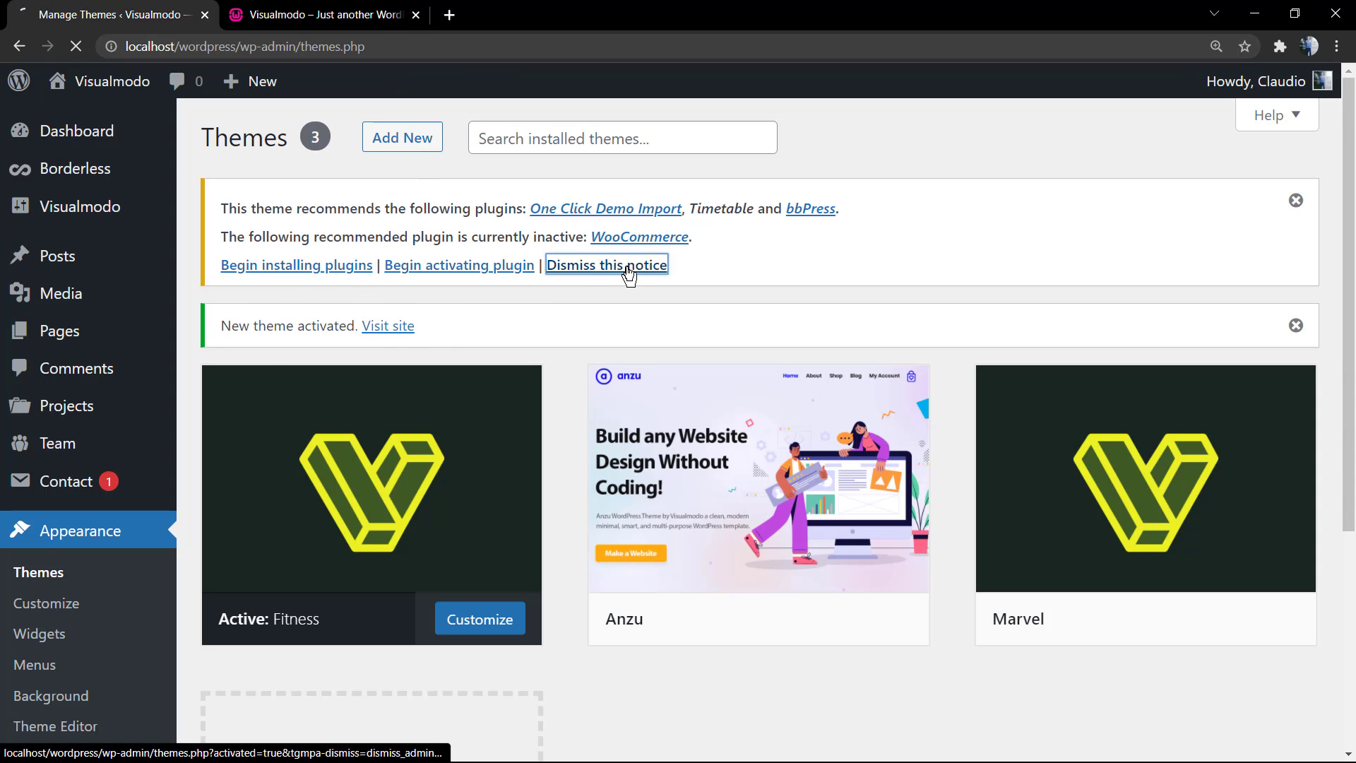
scroll(205, 508, "down", 1)
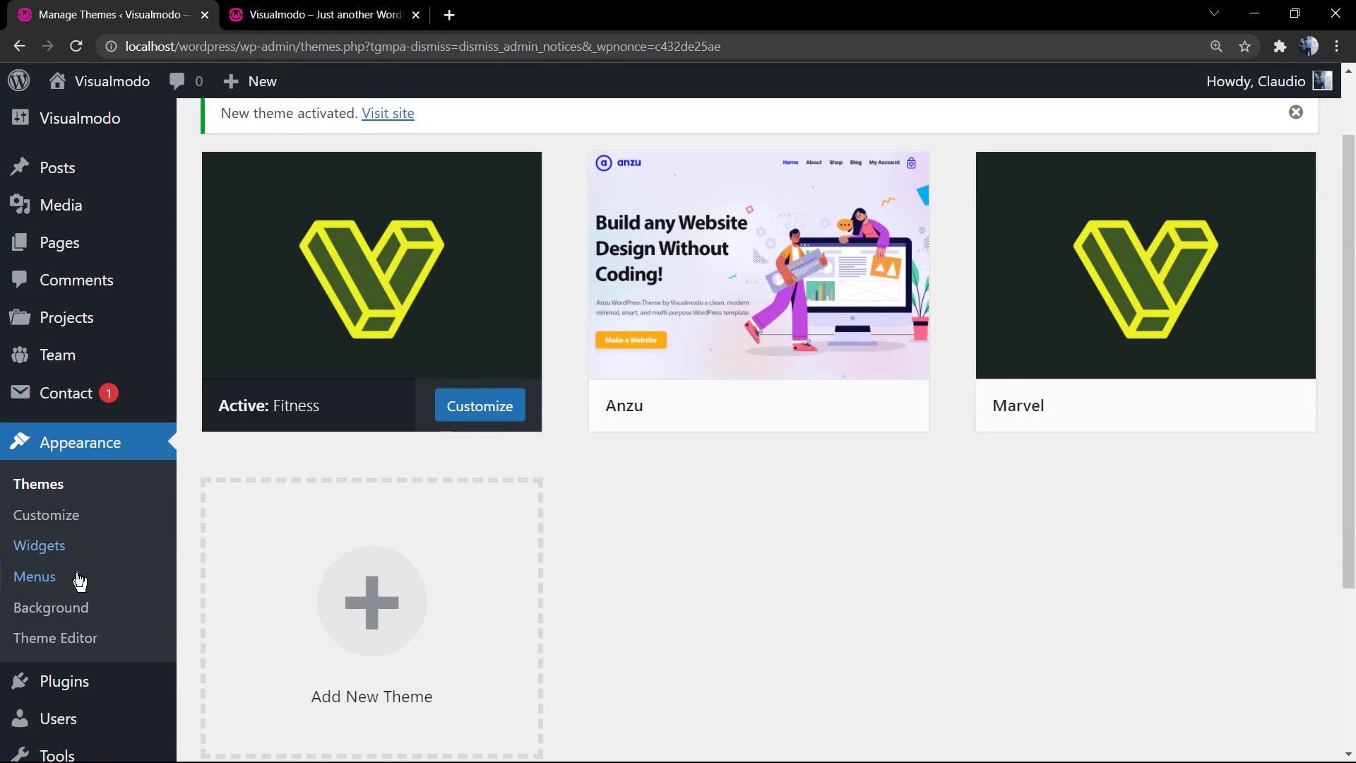
Add the post 'Conheça a linha Smart Notredame Intermédica empresarial' to the menu from the Posts panel.
left_click(155, 565)
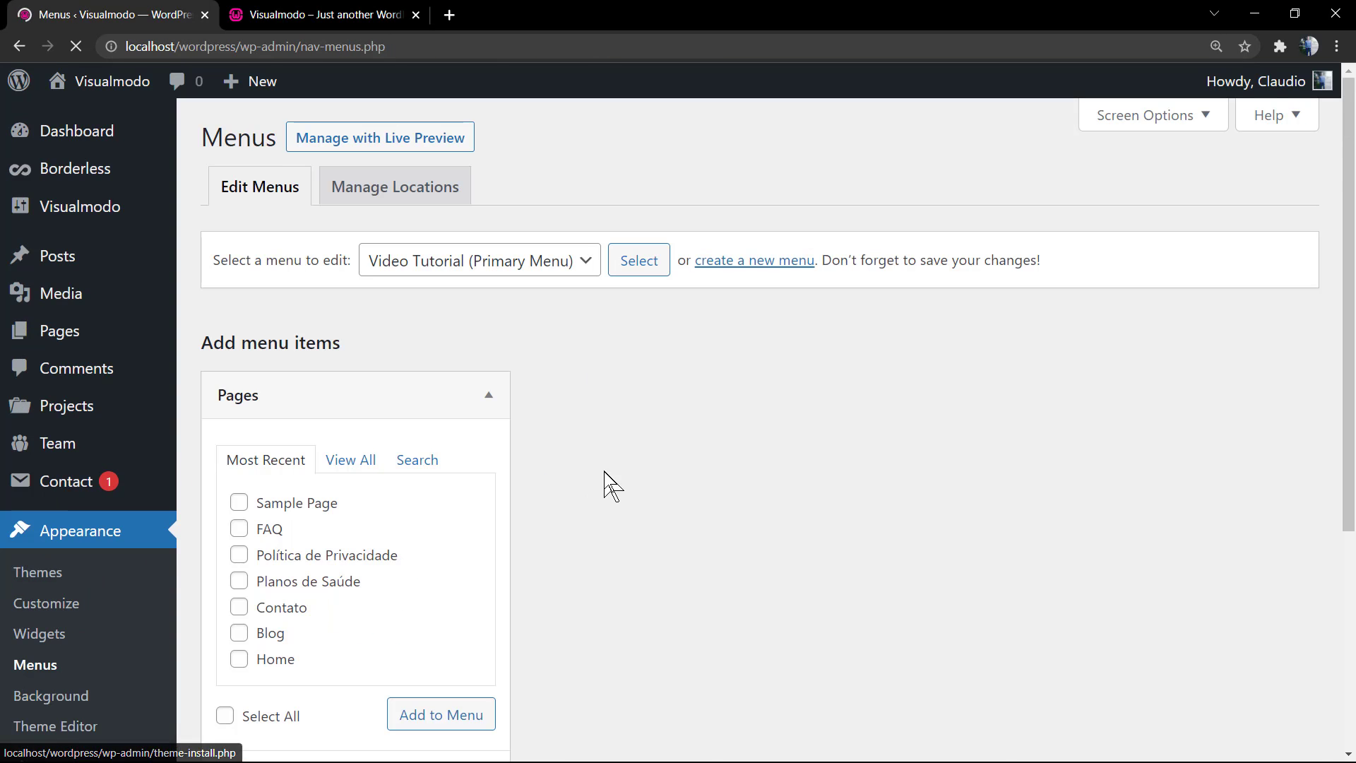
scroll(592, 438, "down", 7)
scroll(591, 438, "down", 1)
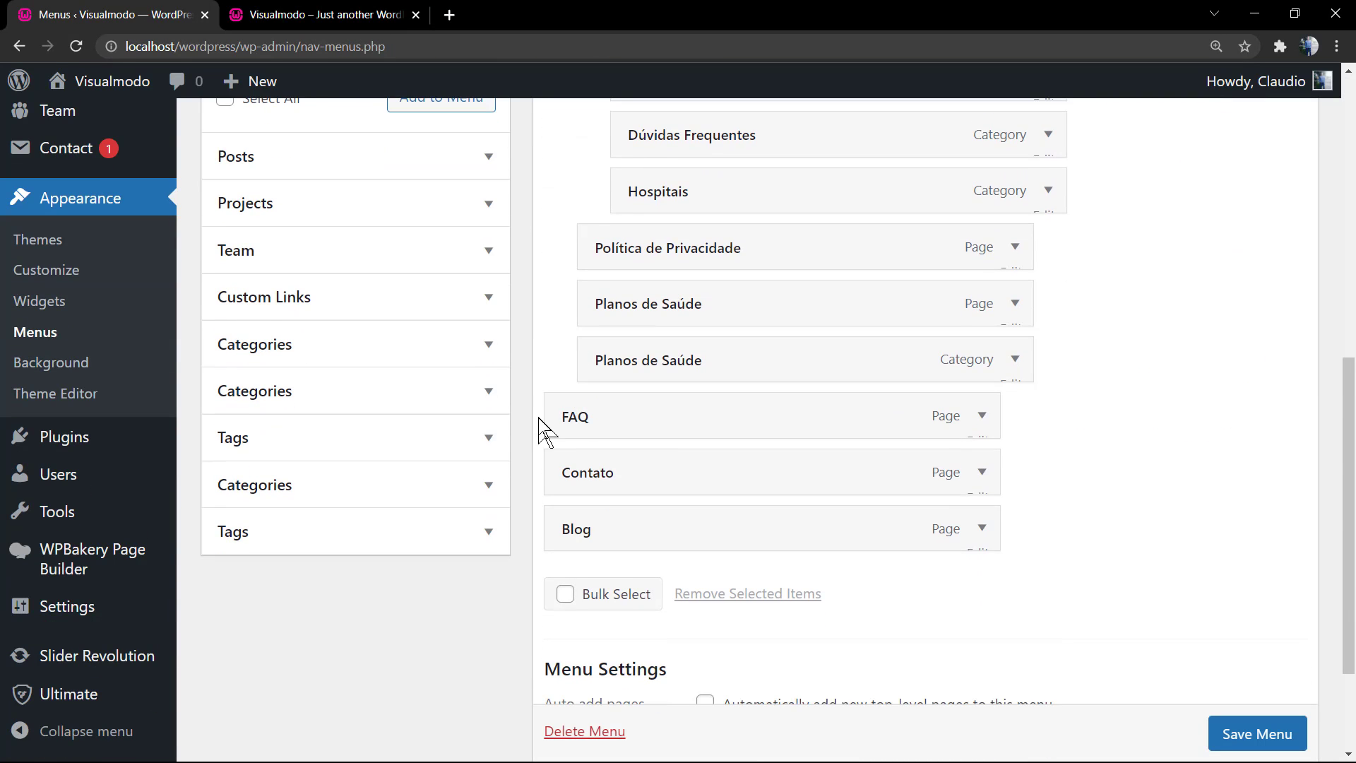
scroll(378, 454, "up", 1)
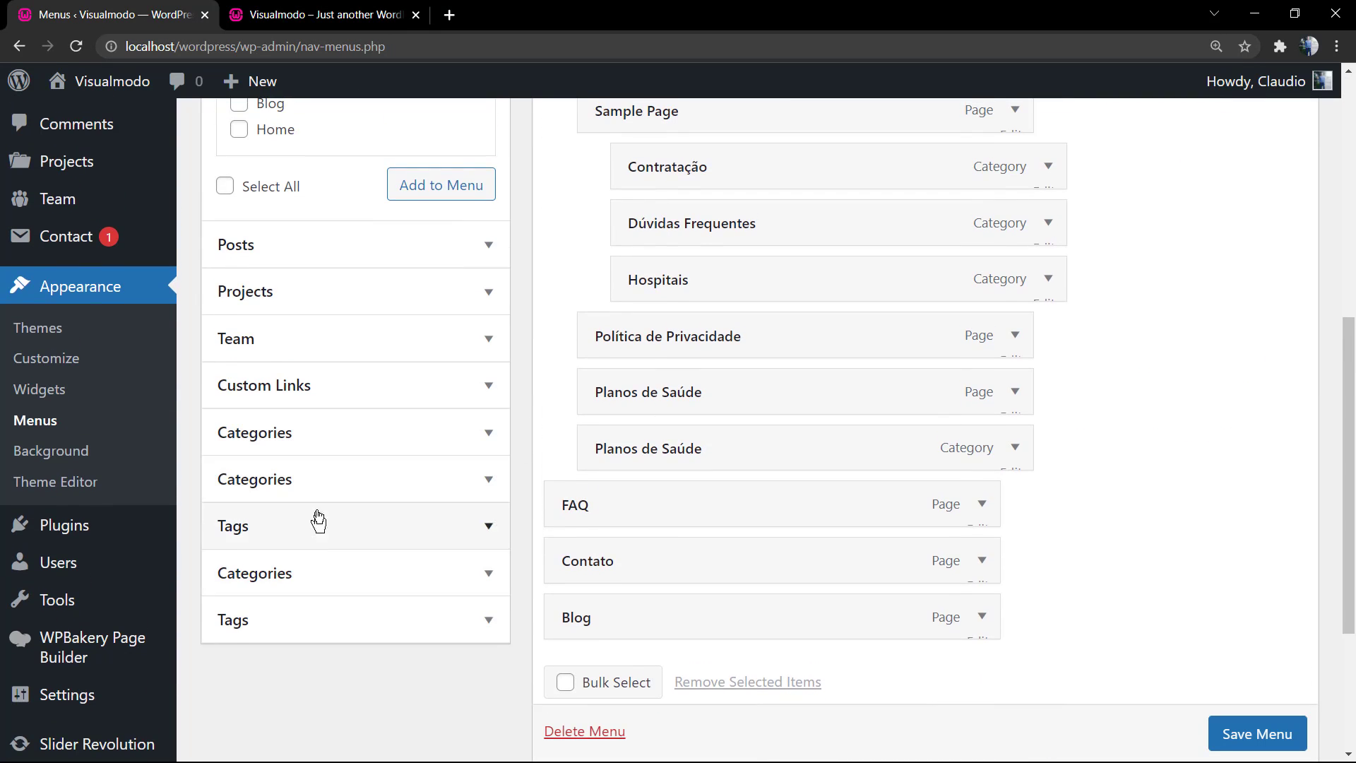
scroll(330, 328, "up", 1)
left_click(329, 332)
scroll(314, 325, "up", 1)
left_click(305, 327)
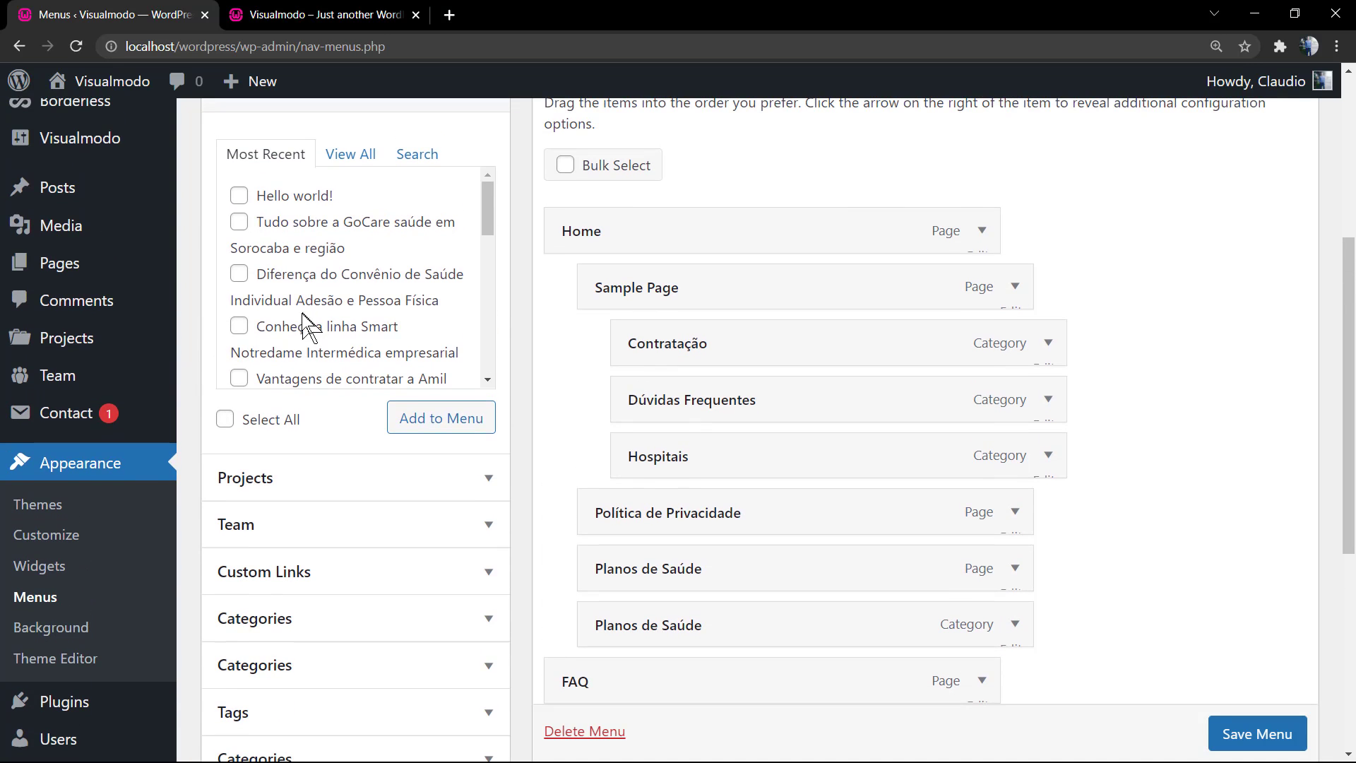
left_click(468, 420)
Save the menu and view the updated header on the live site.
scroll(605, 445, "down", 2)
scroll(777, 509, "down", 2)
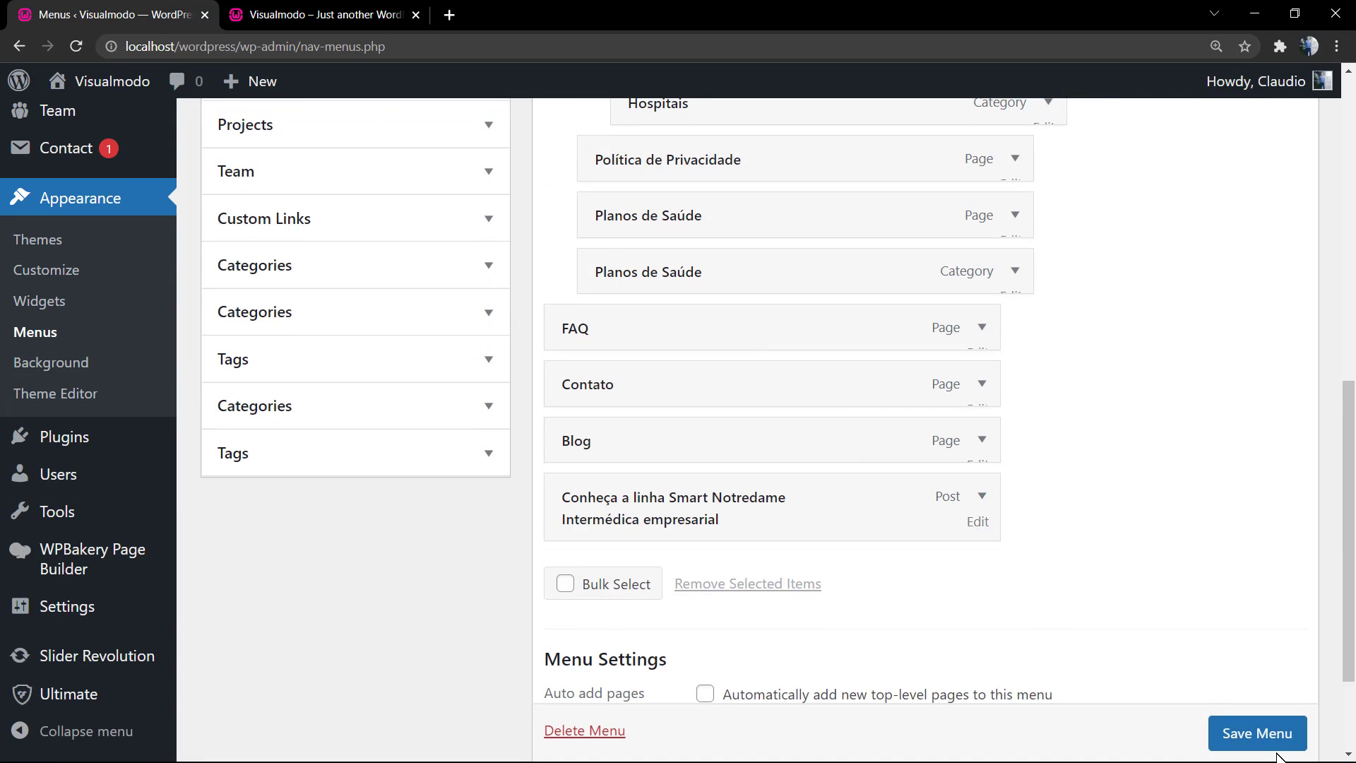
scroll(1275, 752, "down", 1)
left_click(1271, 748)
left_click(381, 15)
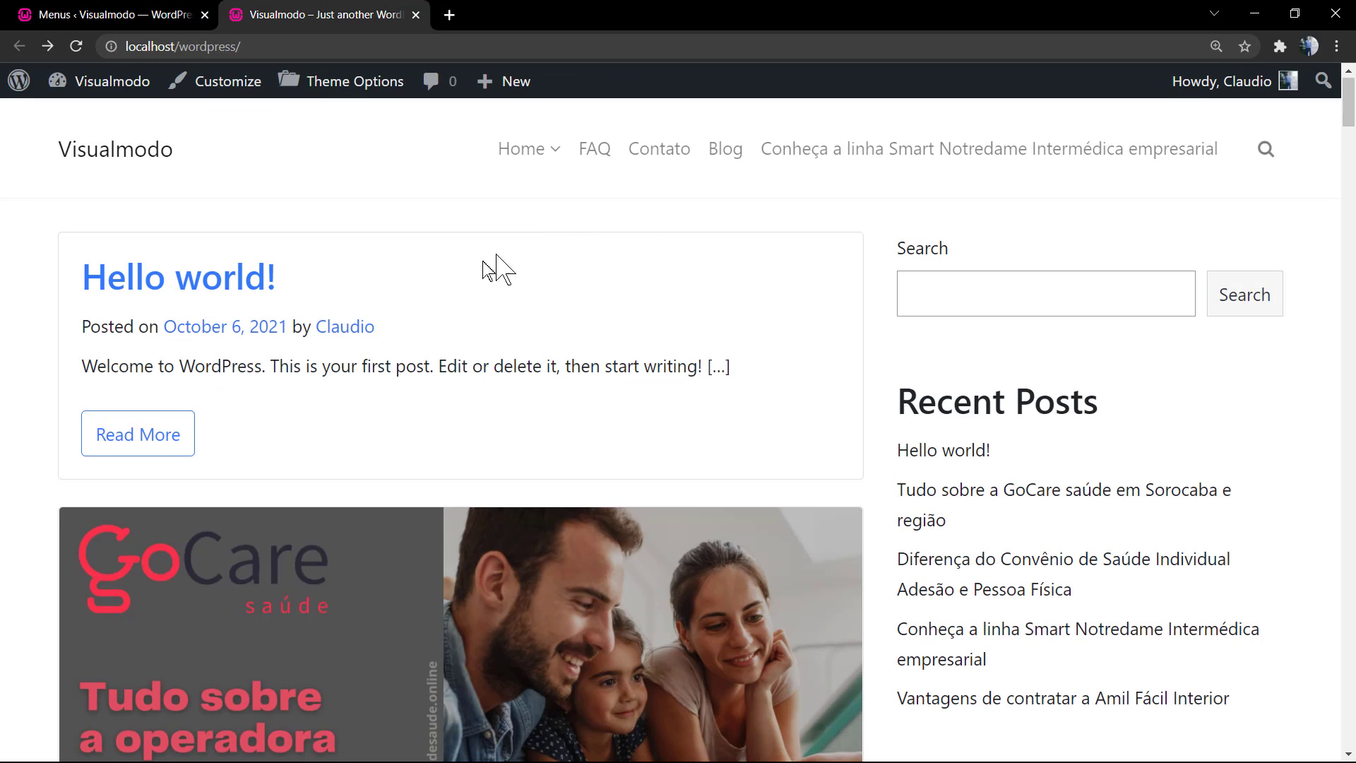
Inspect the live header's Home submenu, with three categories nested under Sample Page.
mouse_move(515, 185)
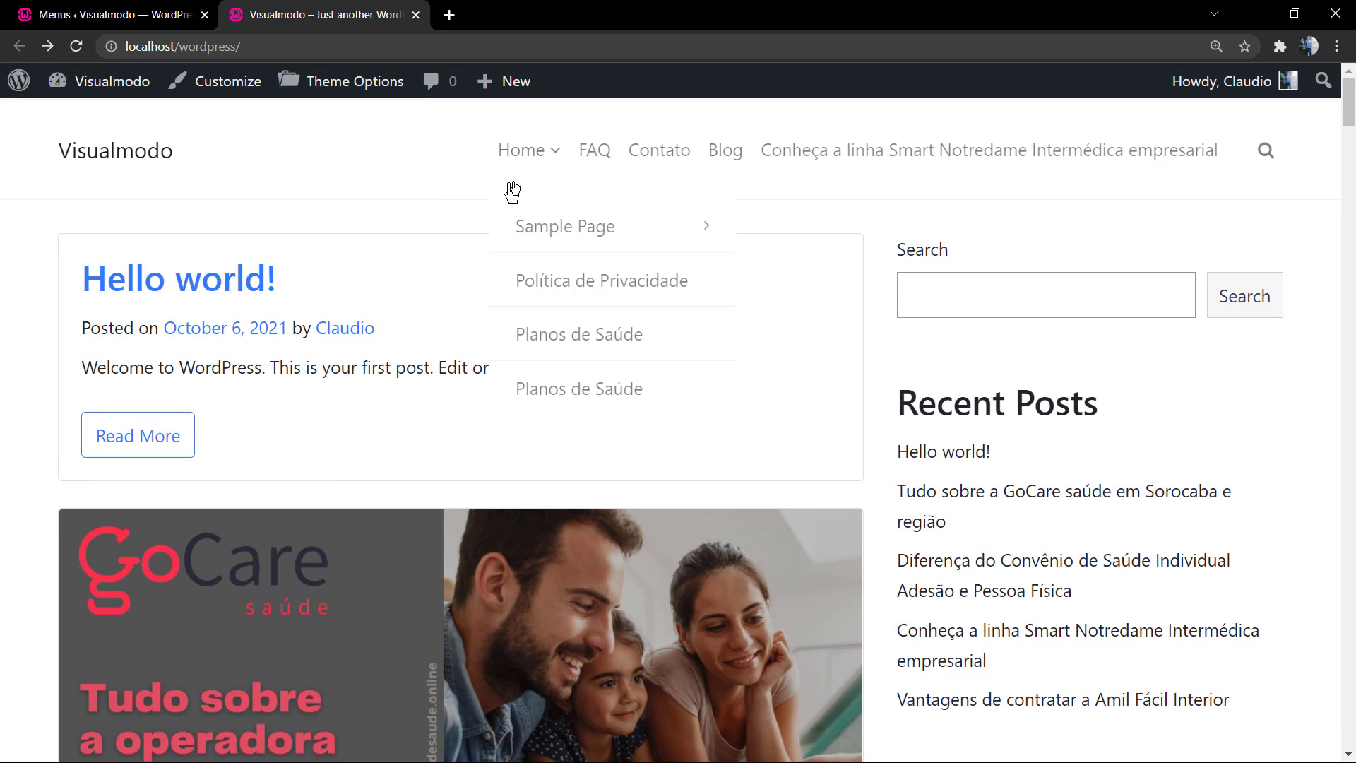
mouse_move(566, 244)
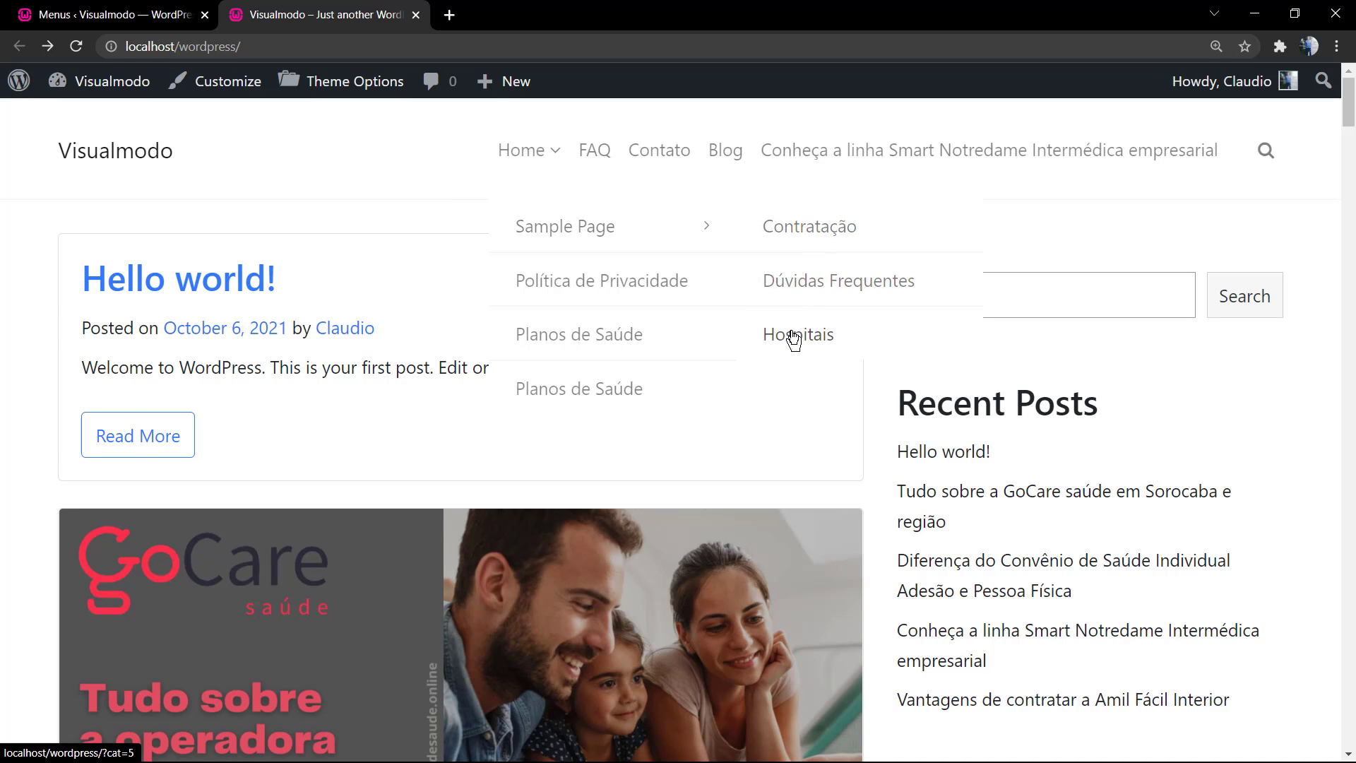
Make the Home item a Mega Menu Dropdown and save the Video Tutorial menu.
left_click(157, 15)
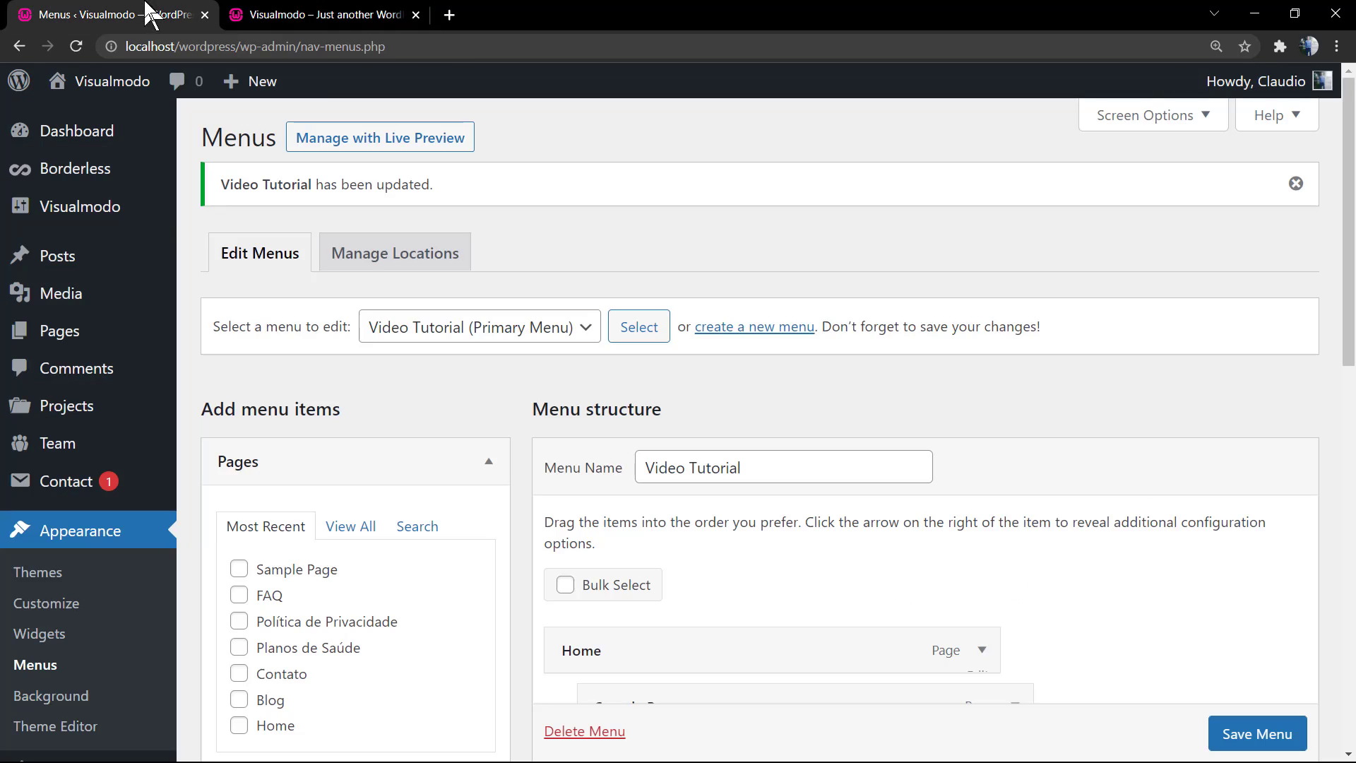
scroll(541, 434, "down", 10)
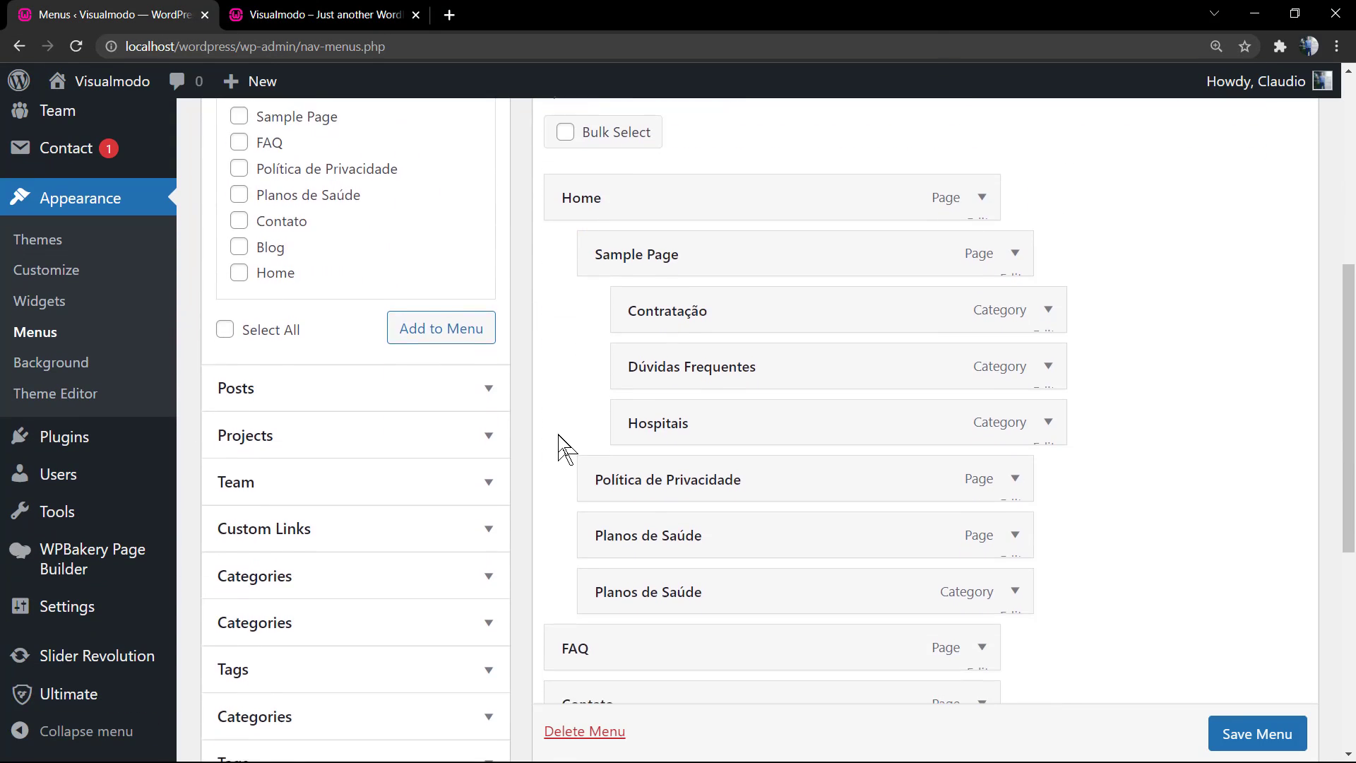
scroll(565, 430, "up", 3)
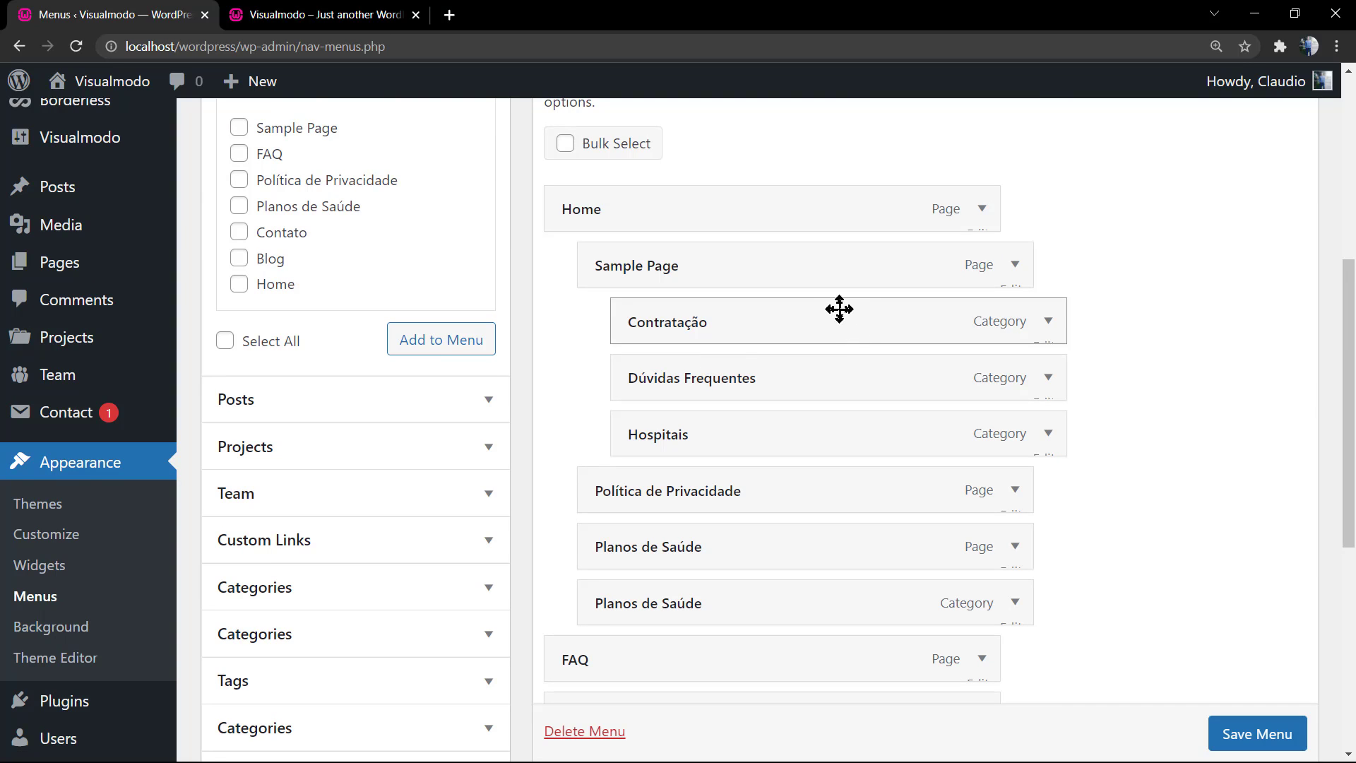
scroll(839, 309, "up", 1)
left_click(982, 303)
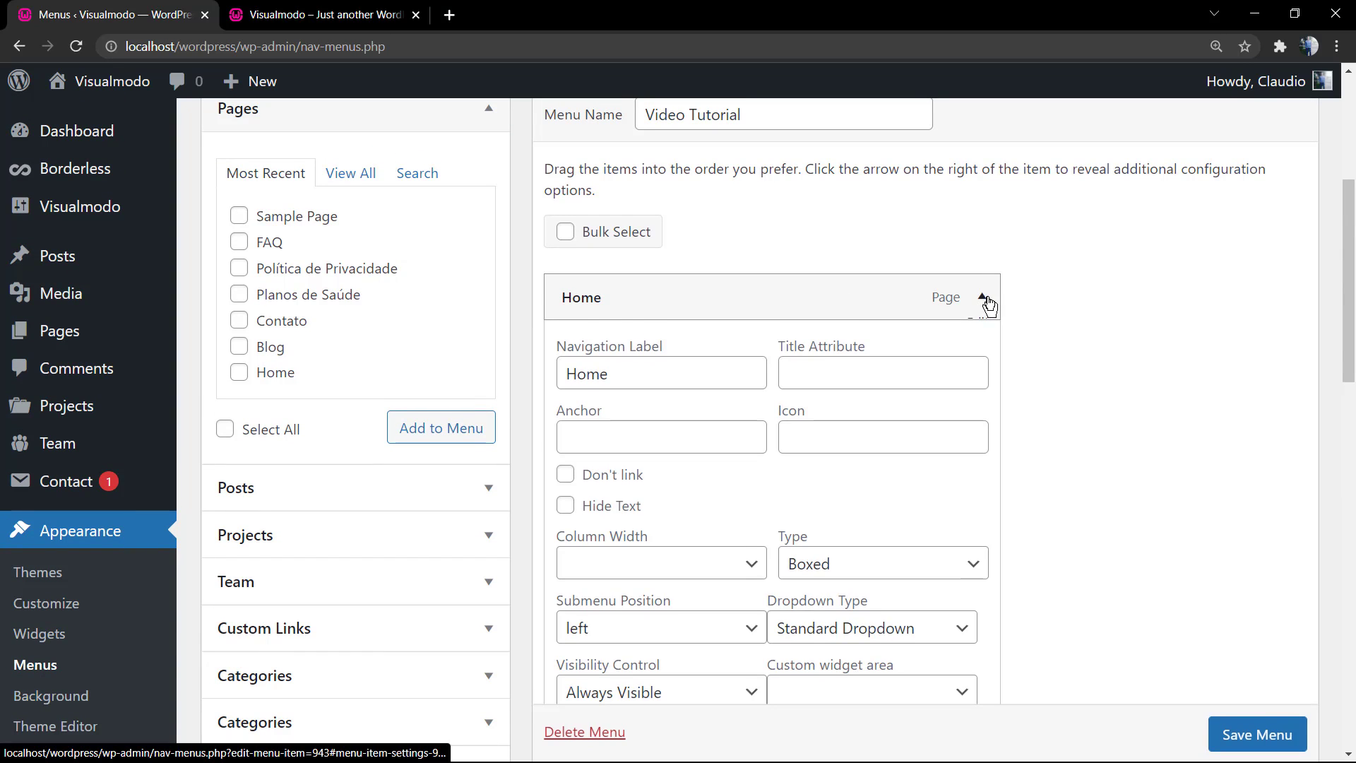
scroll(833, 353, "down", 1)
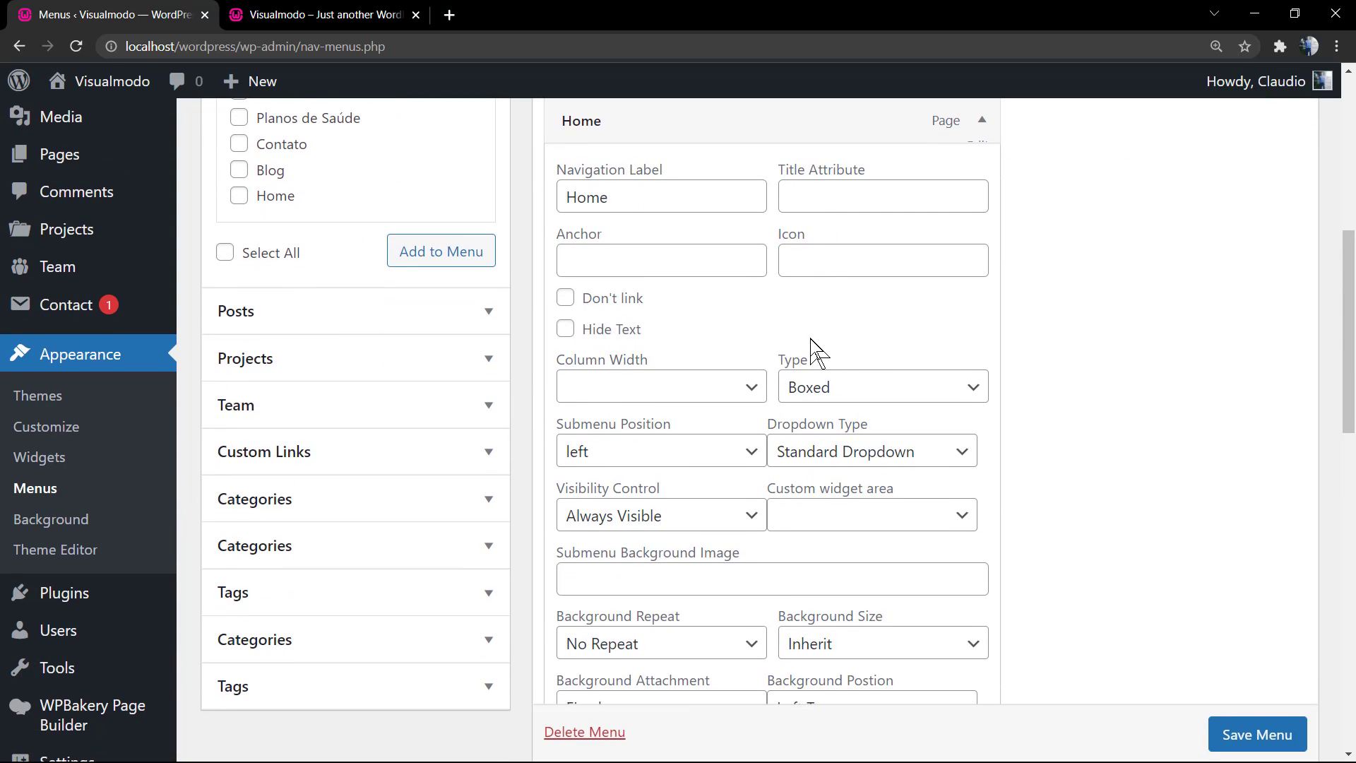
scroll(812, 351, "down", 1)
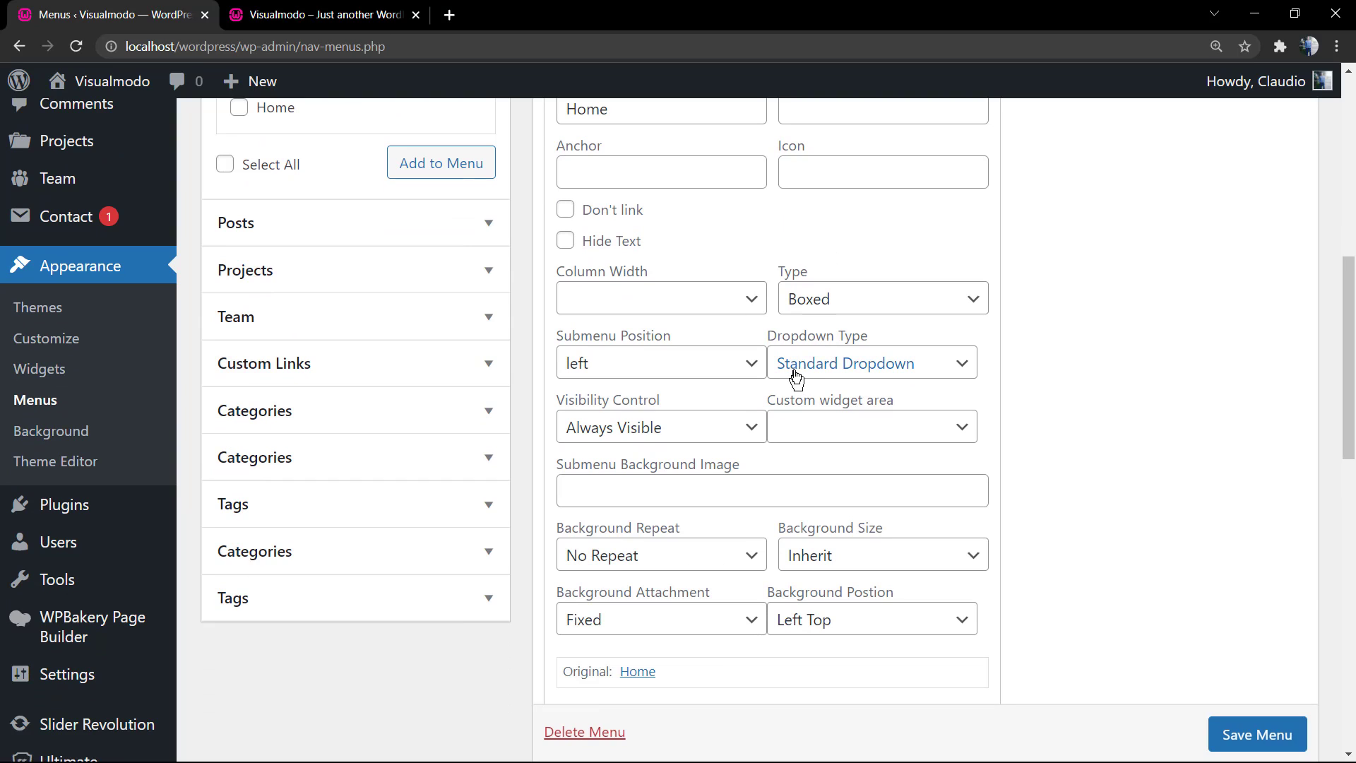
left_click(846, 363)
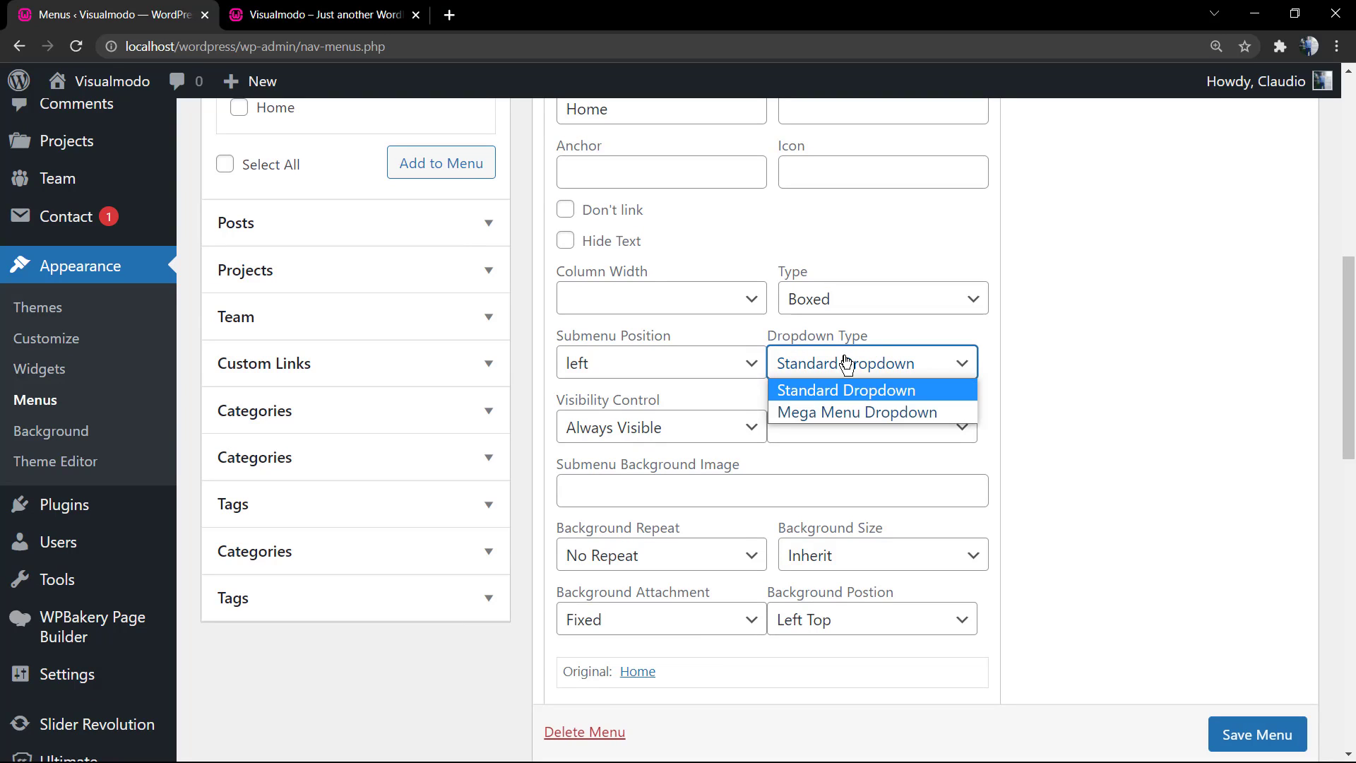
left_click(844, 409)
left_click(1264, 734)
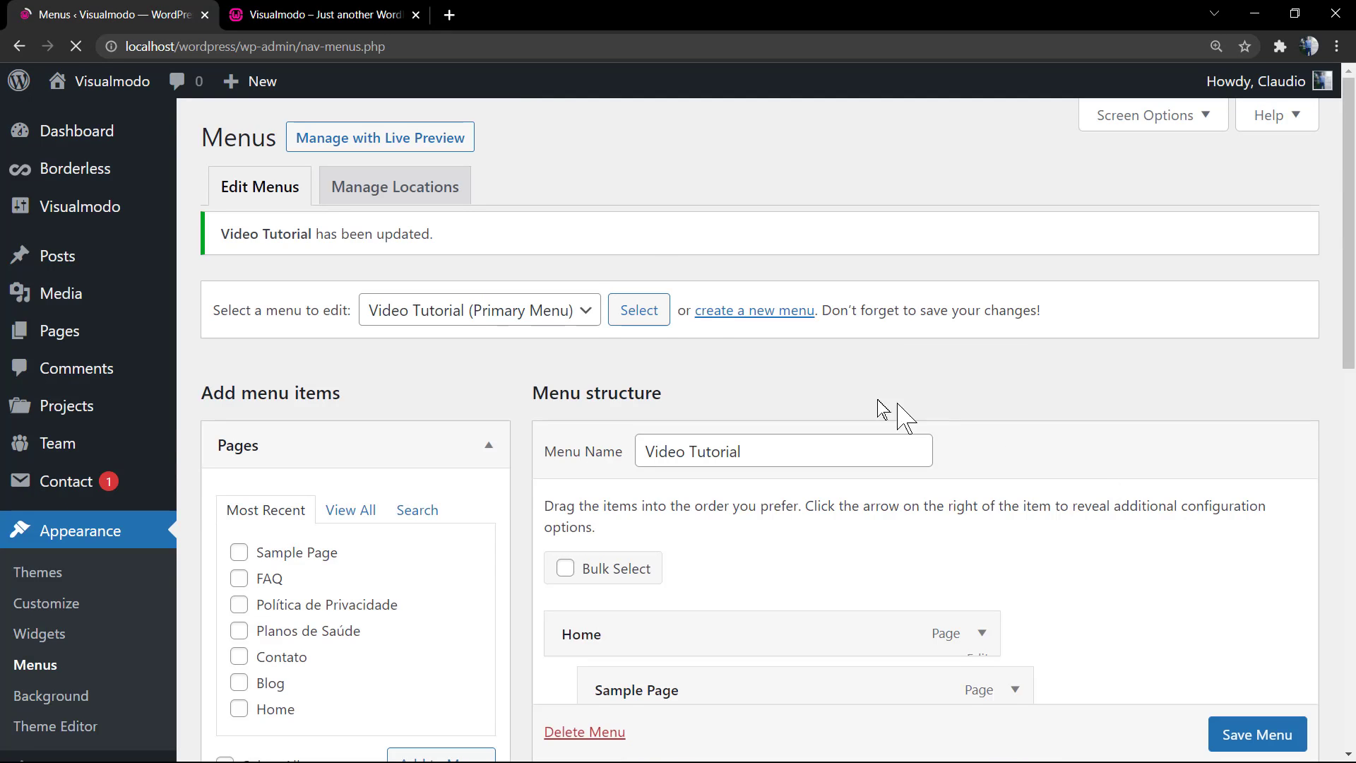
On the live site, view Home's mega-menu panel showing Sample Page's three categories.
left_click(351, 14)
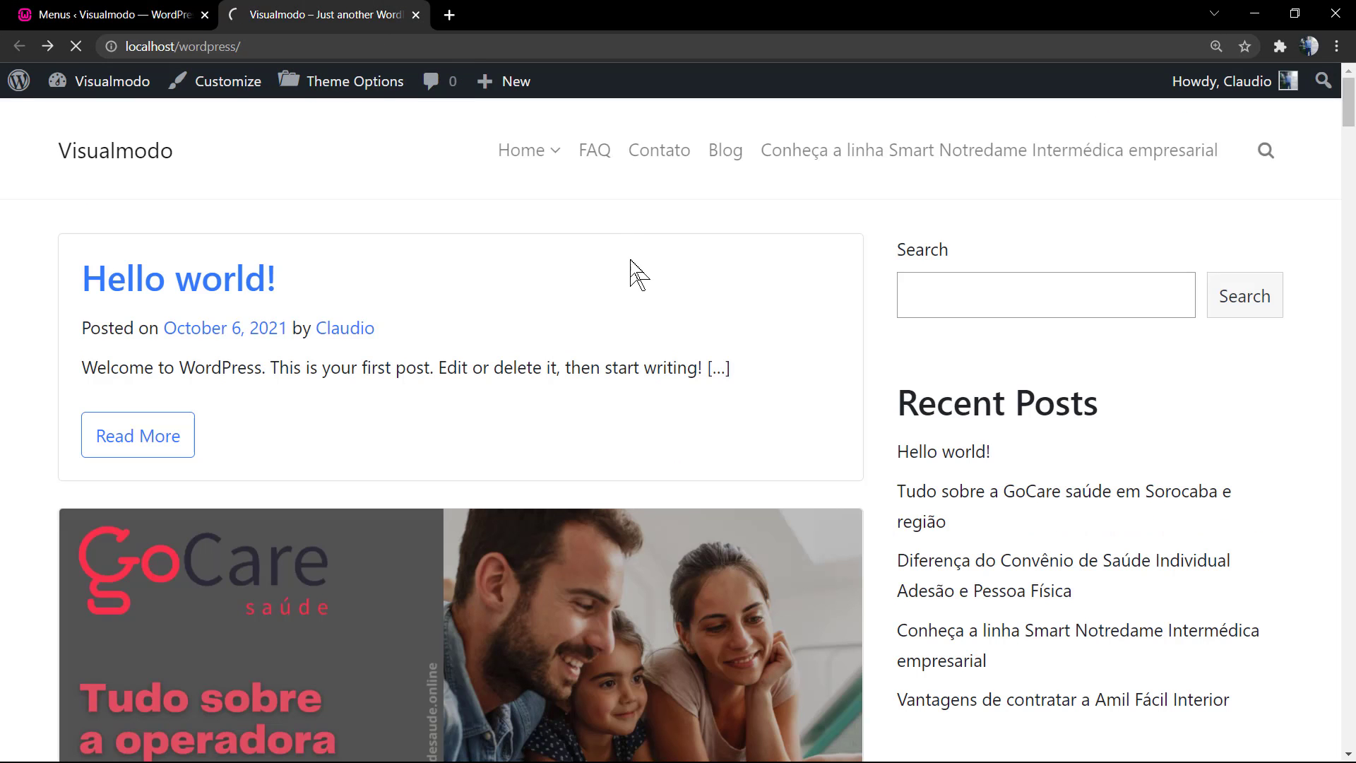
mouse_move(522, 150)
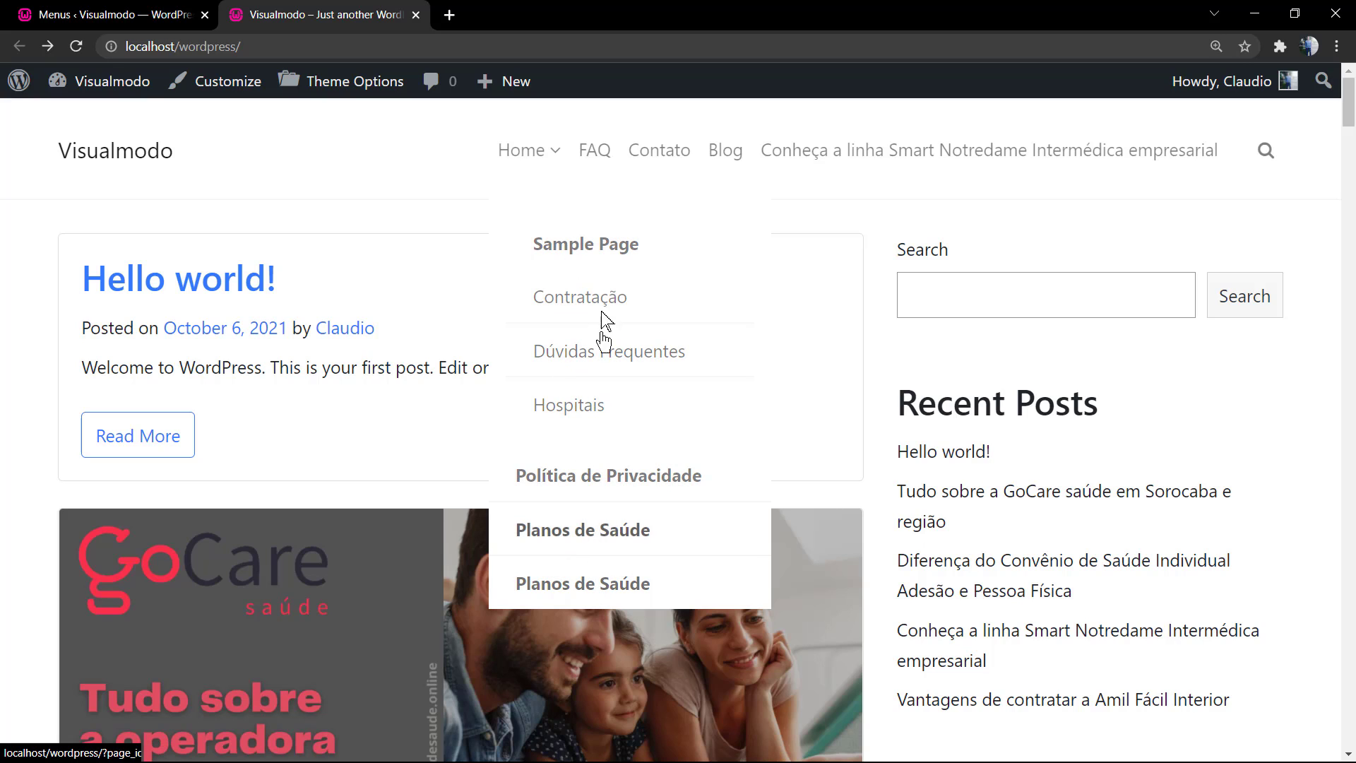
left_click(107, 10)
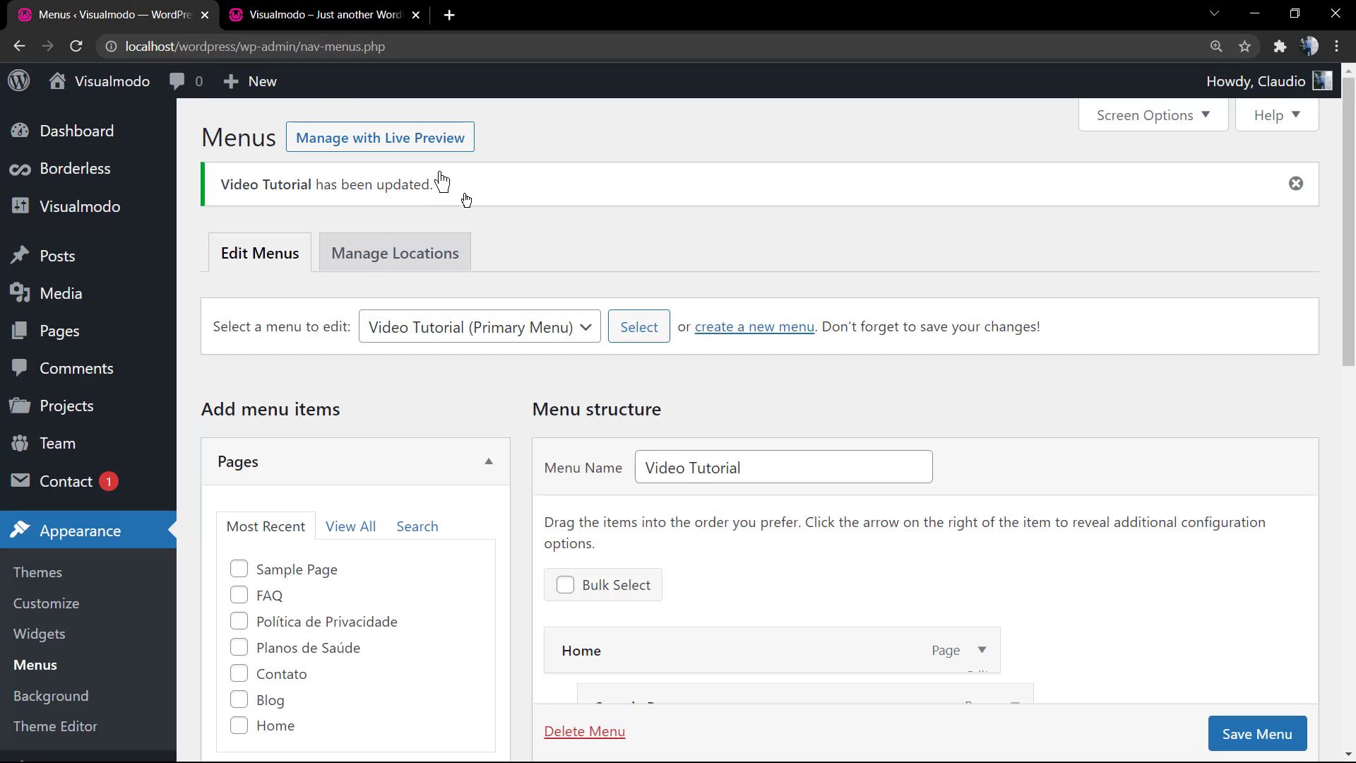
scroll(657, 445, "down", 6)
scroll(742, 412, "down", 1)
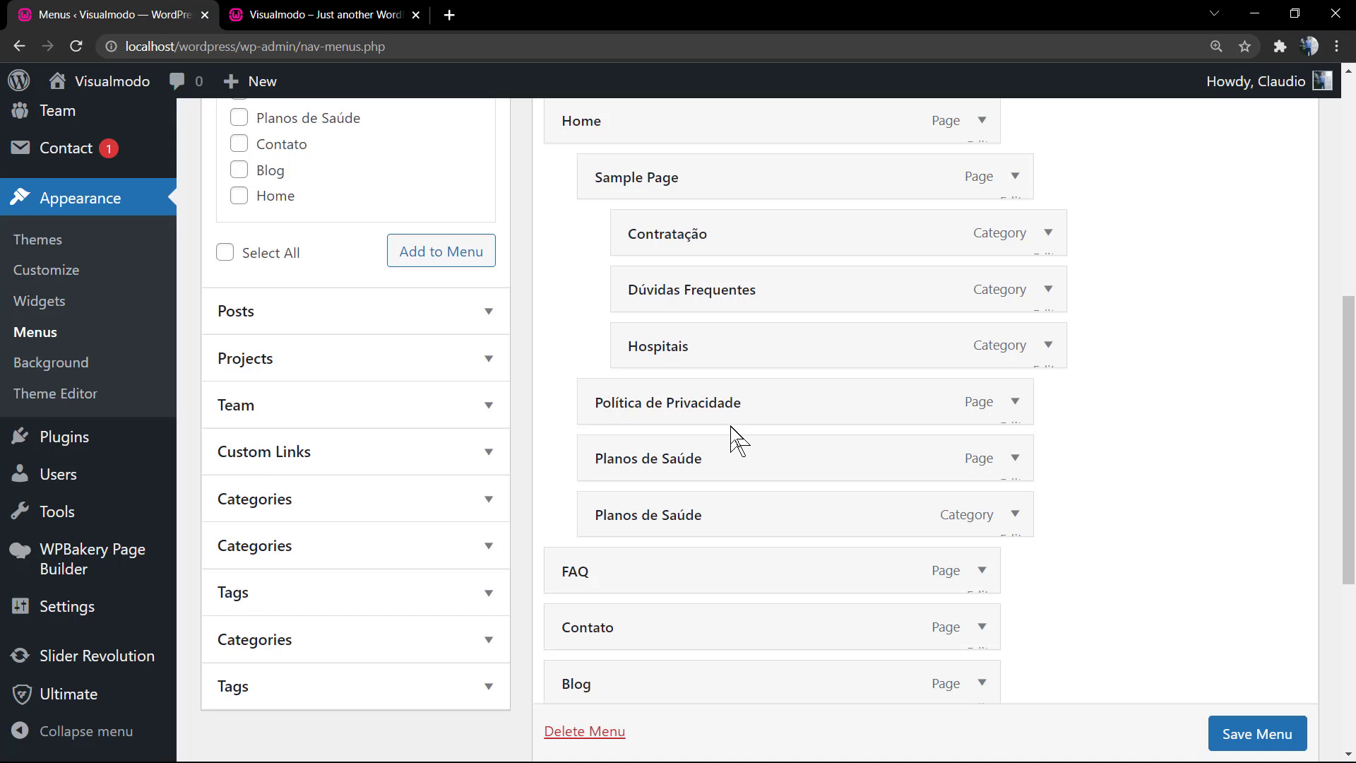
key("F11")
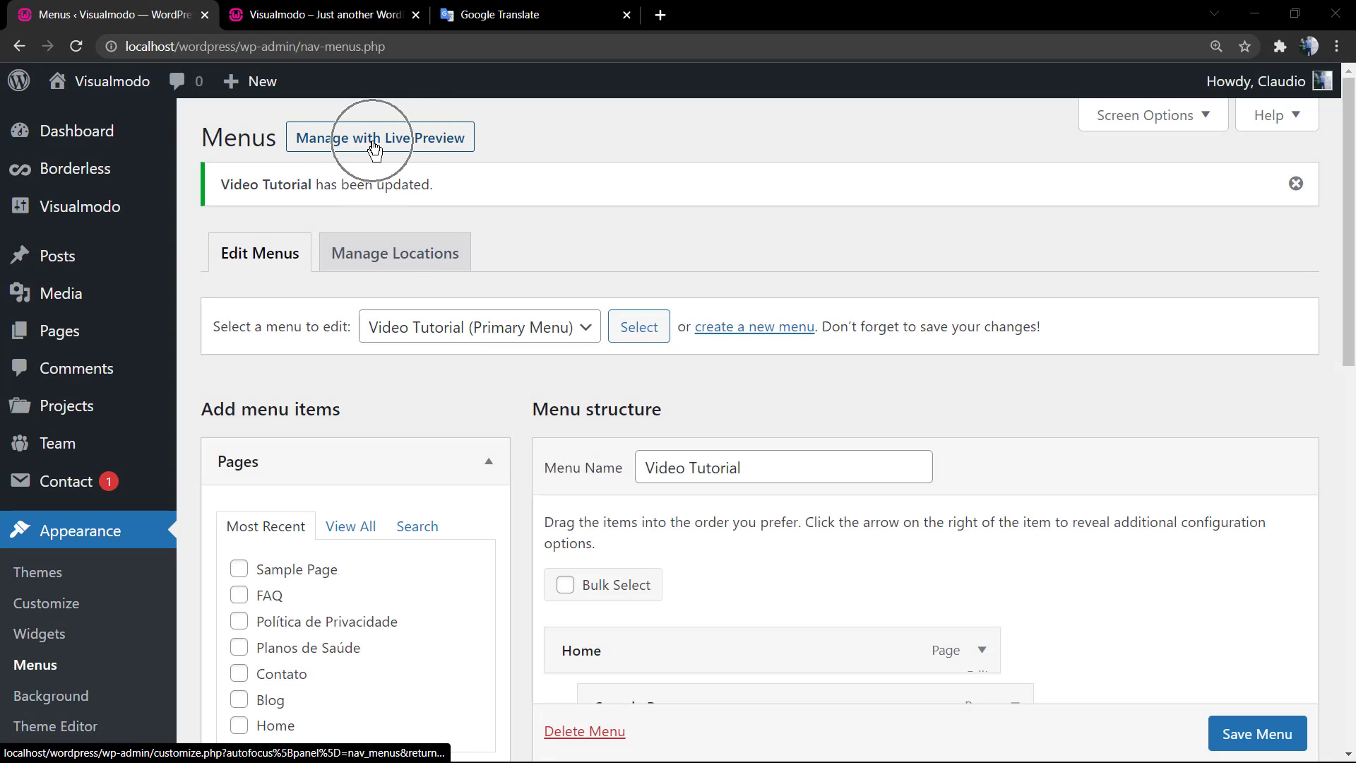
Open the Video Tutorial menu in the Customizer at 110% zoom and nest FAQ under Home.
left_click(413, 144)
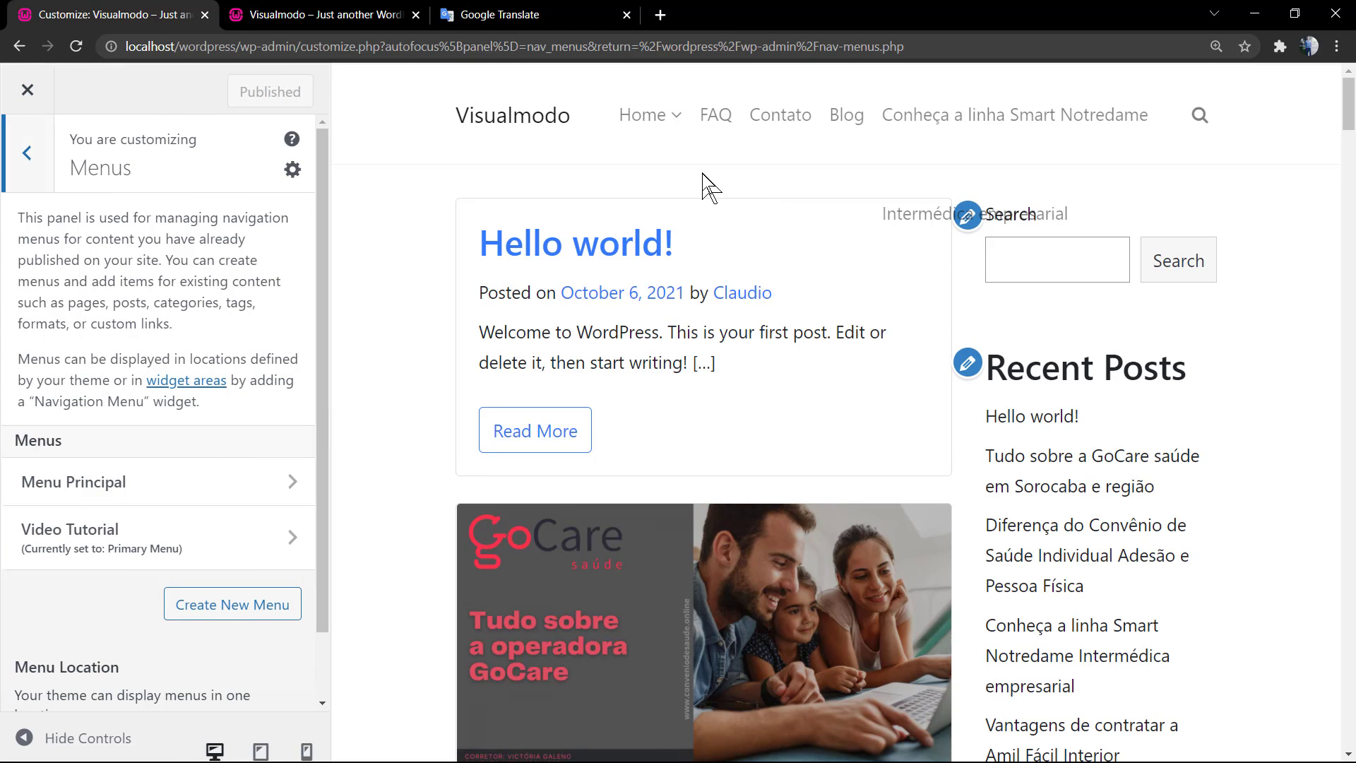
key("ctrl+minus")
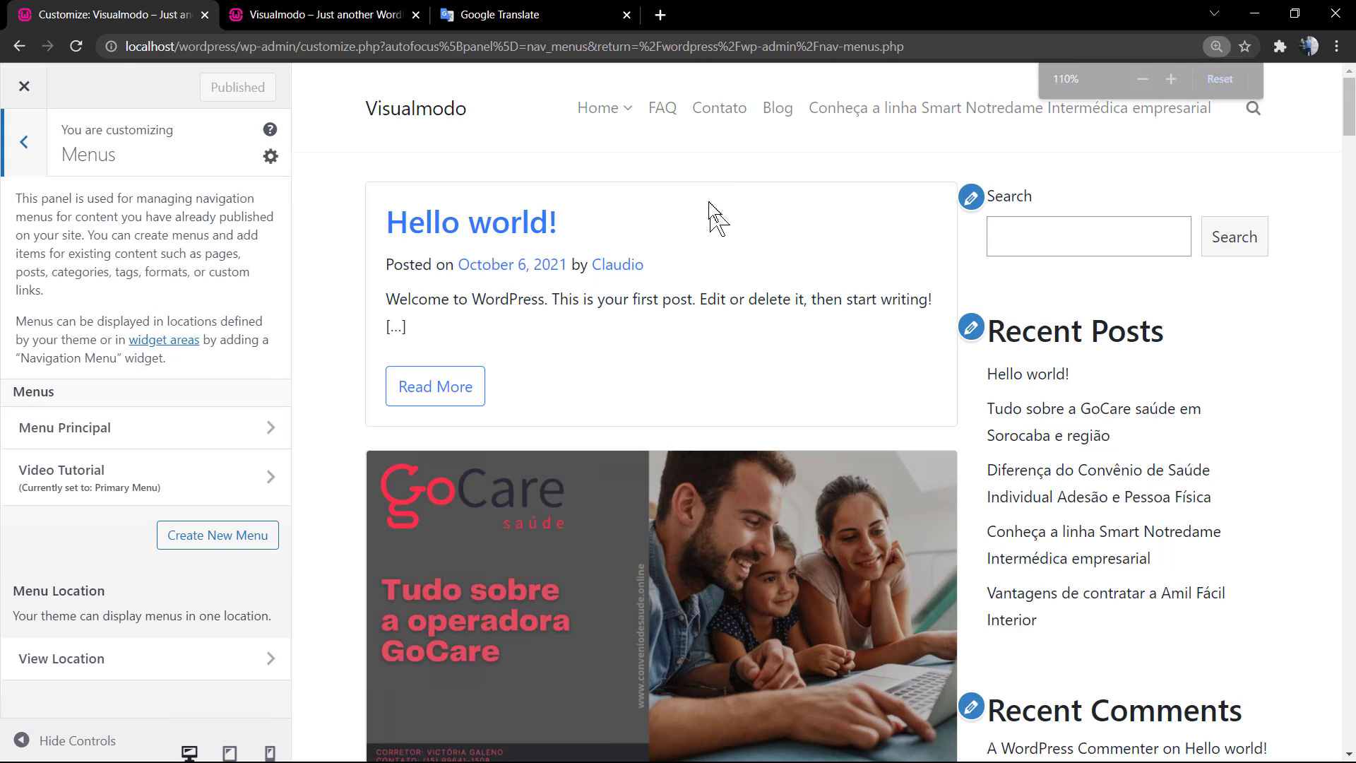
left_click(142, 486)
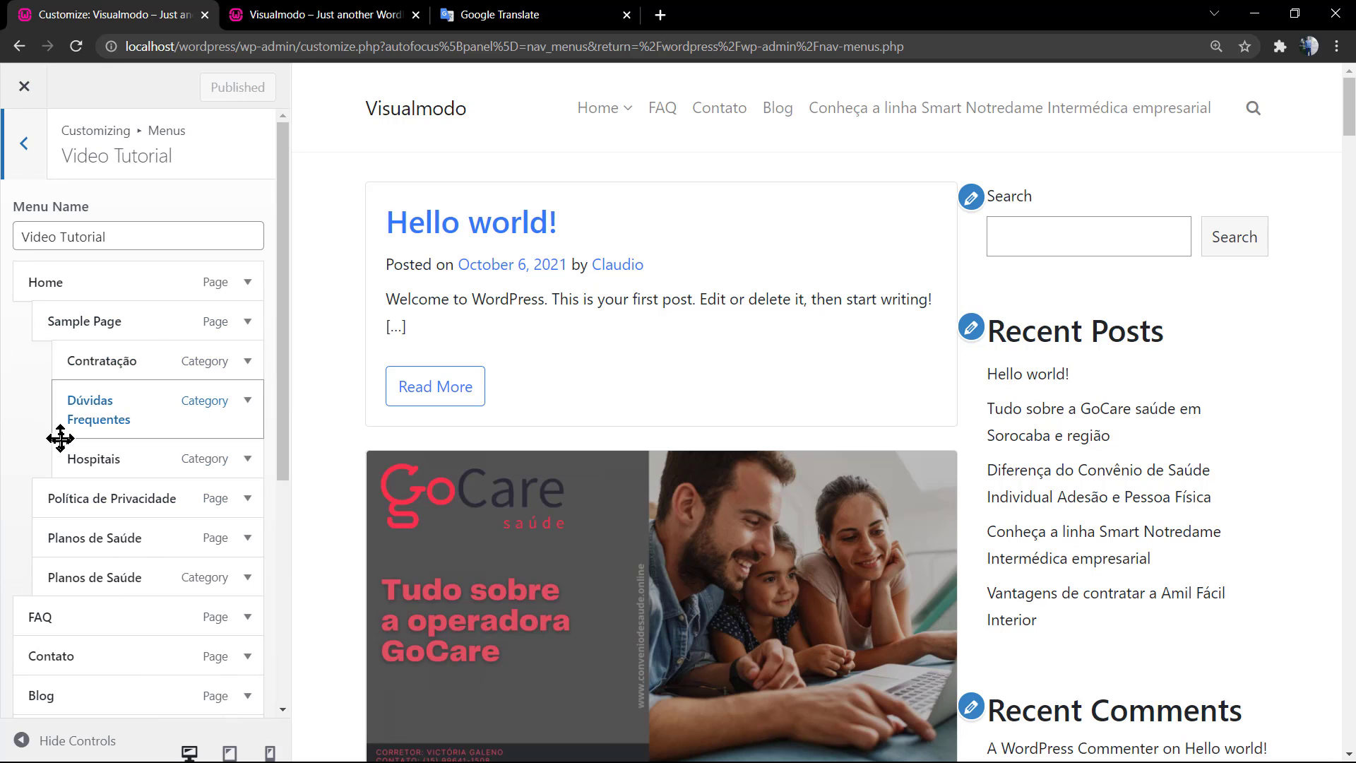
left_click_drag(88, 627, 137, 317)
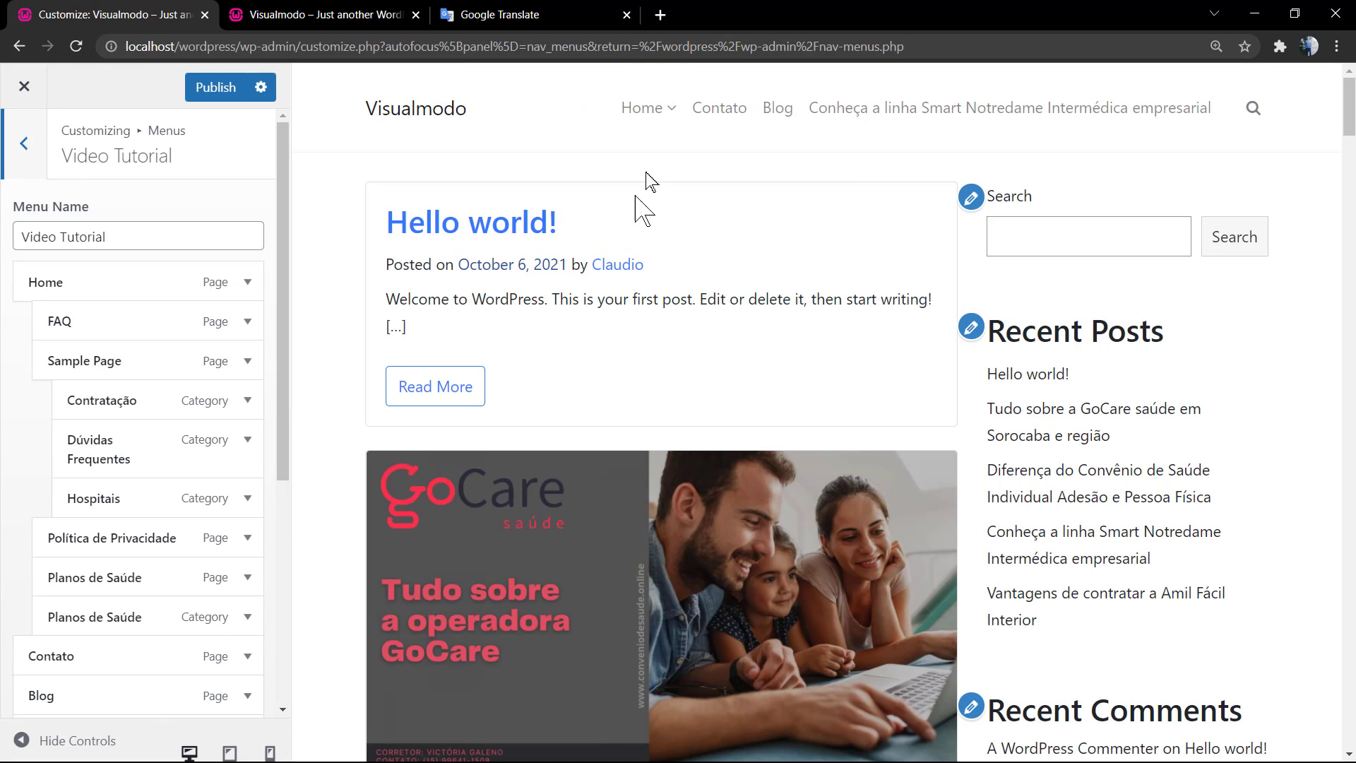
mouse_move(642, 109)
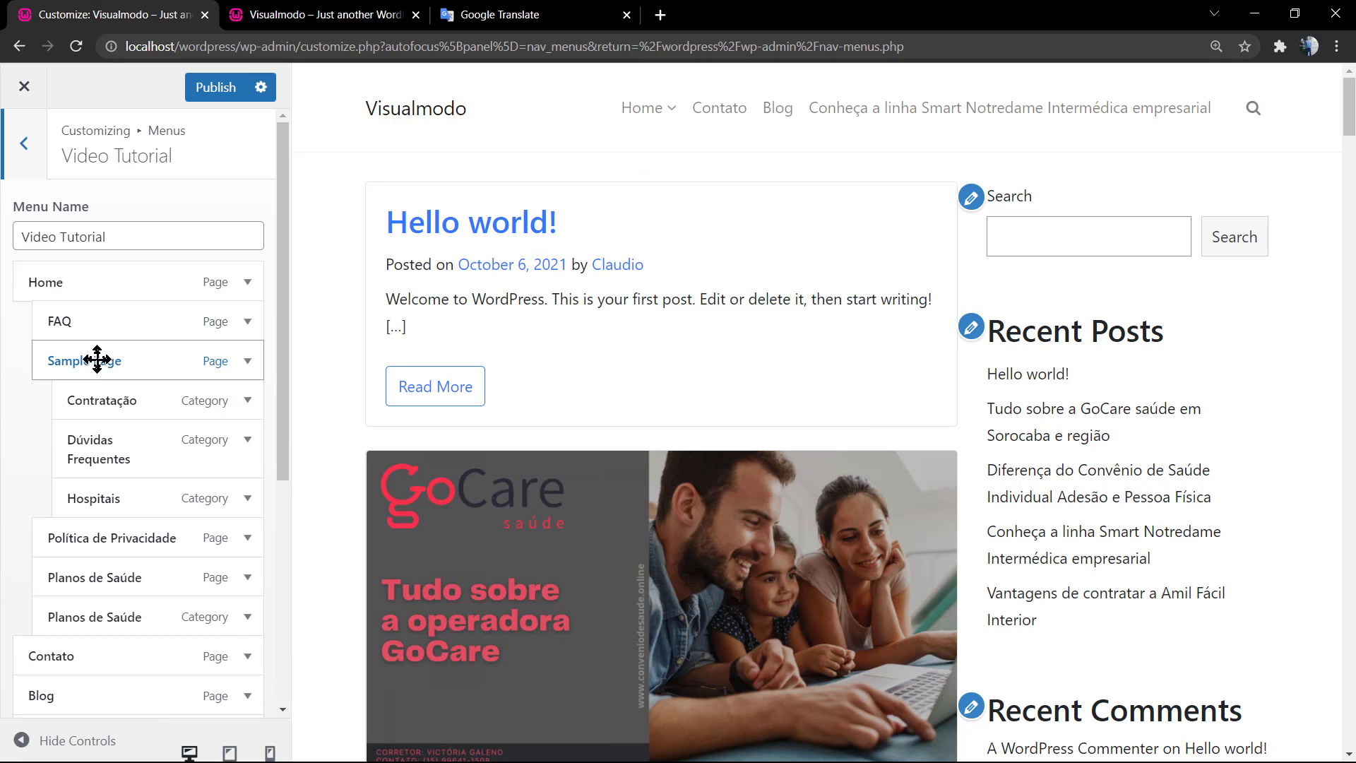
Nest the Smart Notredame post among Home's sub items.
left_click(247, 282)
scroll(161, 439, "down", 5)
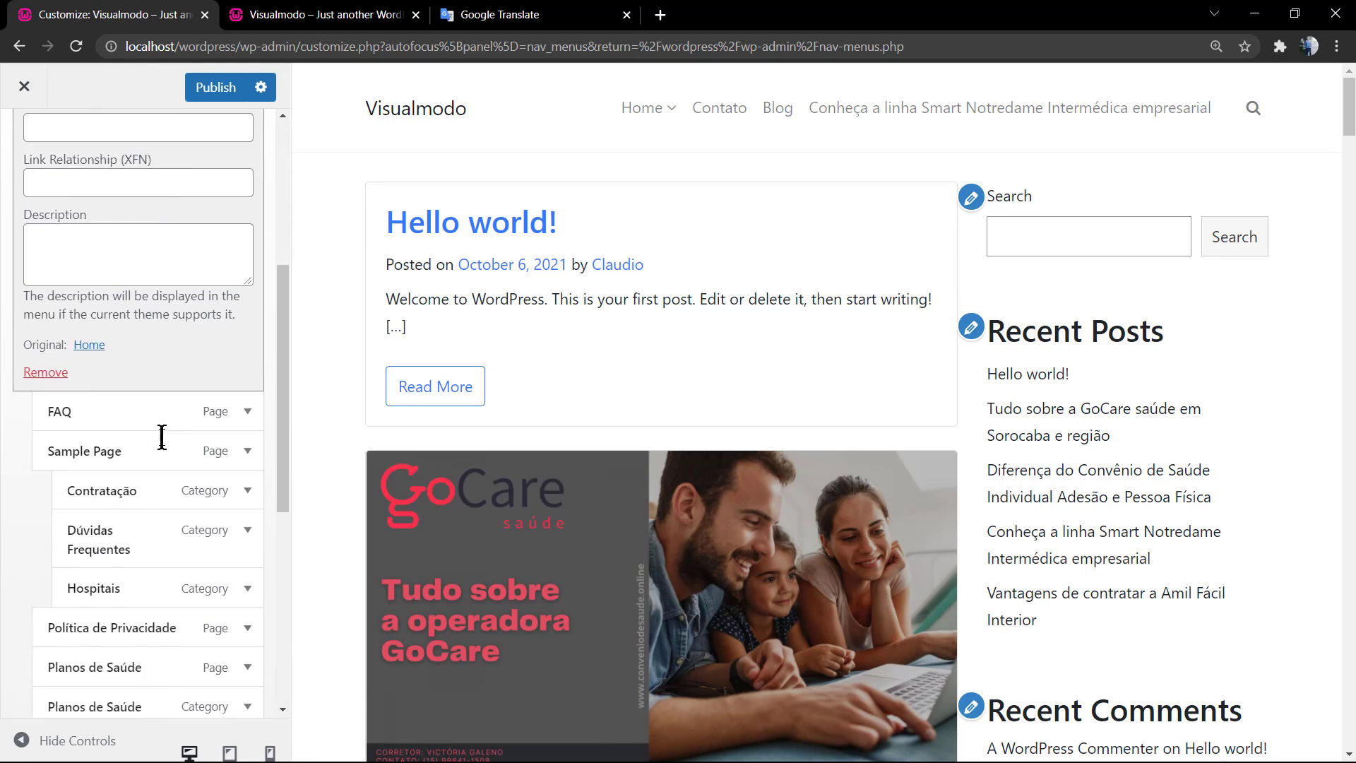
scroll(160, 438, "up", 5)
left_click(240, 279)
scroll(122, 353, "down", 5)
scroll(123, 359, "up", 1)
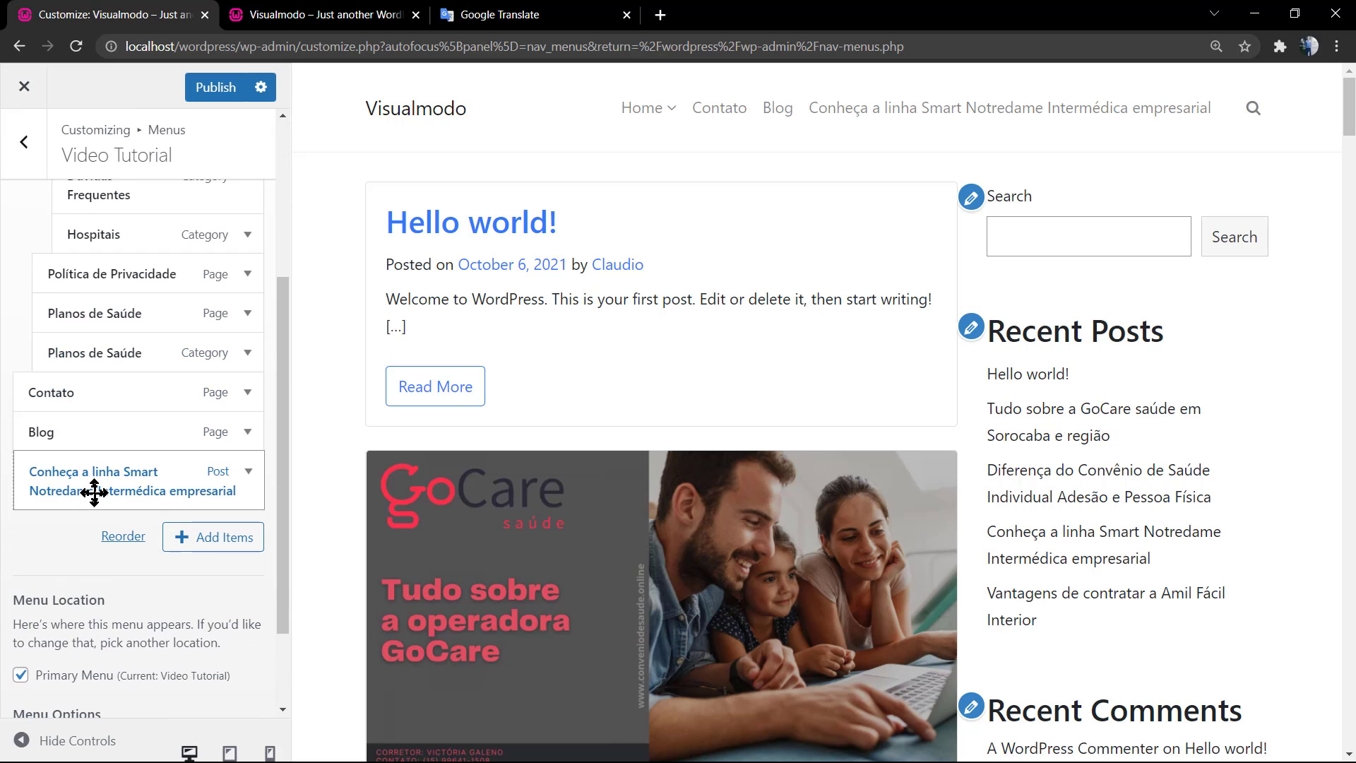
left_click_drag(97, 487, 113, 374)
Move Contratação, Dúvidas Frequentes and Hospitais directly under Home, Hospitais first.
scroll(135, 376, "up", 3)
scroll(135, 376, "up", 1)
left_click_drag(113, 439, 116, 309)
left_click_drag(107, 401, 115, 332)
left_click_drag(108, 466, 77, 312)
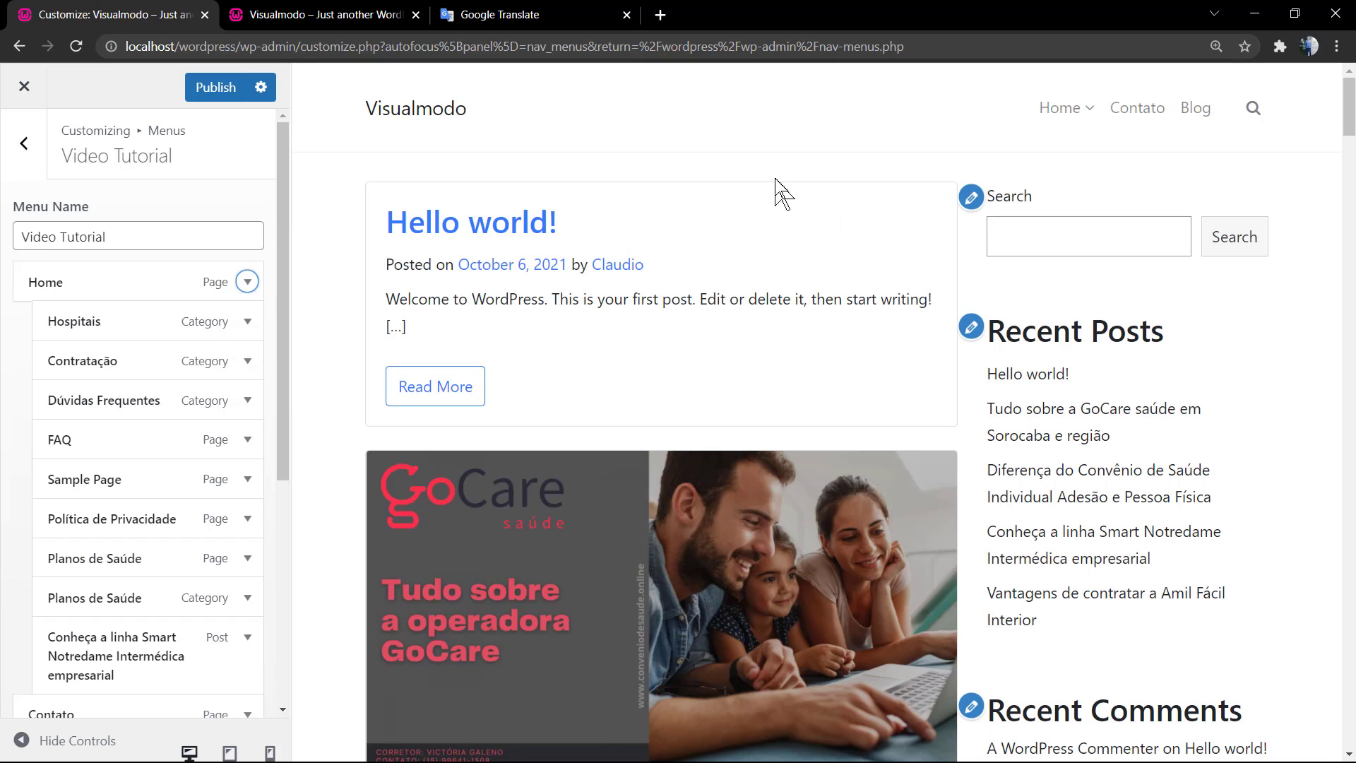
Make the Planos de Saúde page and Contratação top-level items, with Home back in first position.
mouse_move(1057, 107)
scroll(115, 335, "down", 4)
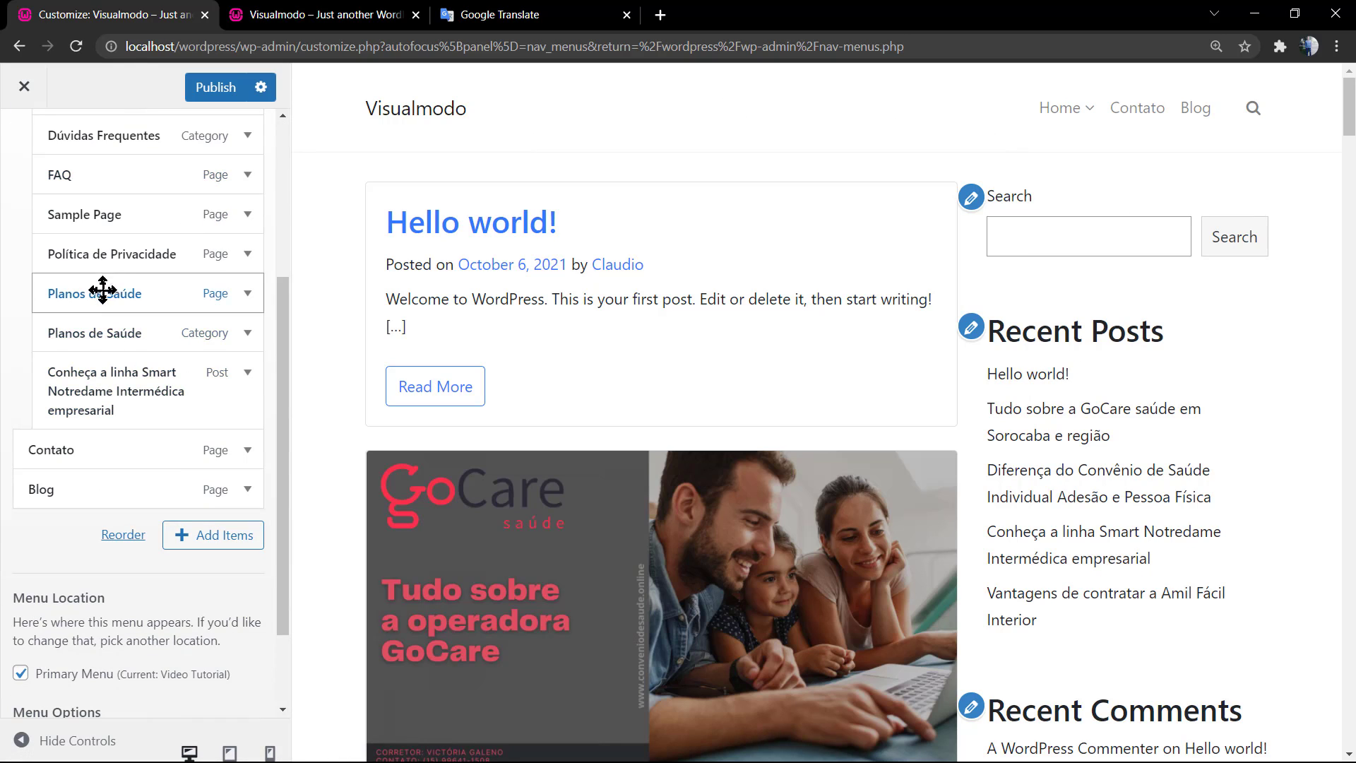
mouse_move(103, 290)
left_mouse_down()
mouse_move(127, 468)
mouse_move(91, 499)
mouse_move(82, 433)
mouse_move(104, 439)
mouse_move(66, 447)
mouse_move(85, 454)
mouse_move(134, 309)
mouse_move(98, 335)
mouse_move(96, 315)
mouse_move(116, 320)
mouse_move(78, 327)
mouse_move(94, 327)
mouse_move(75, 294)
mouse_move(85, 276)
left_mouse_up()
scroll(131, 429, "up", 3)
left_click_drag(112, 401, 97, 266)
left_click_drag(94, 354, 99, 294)
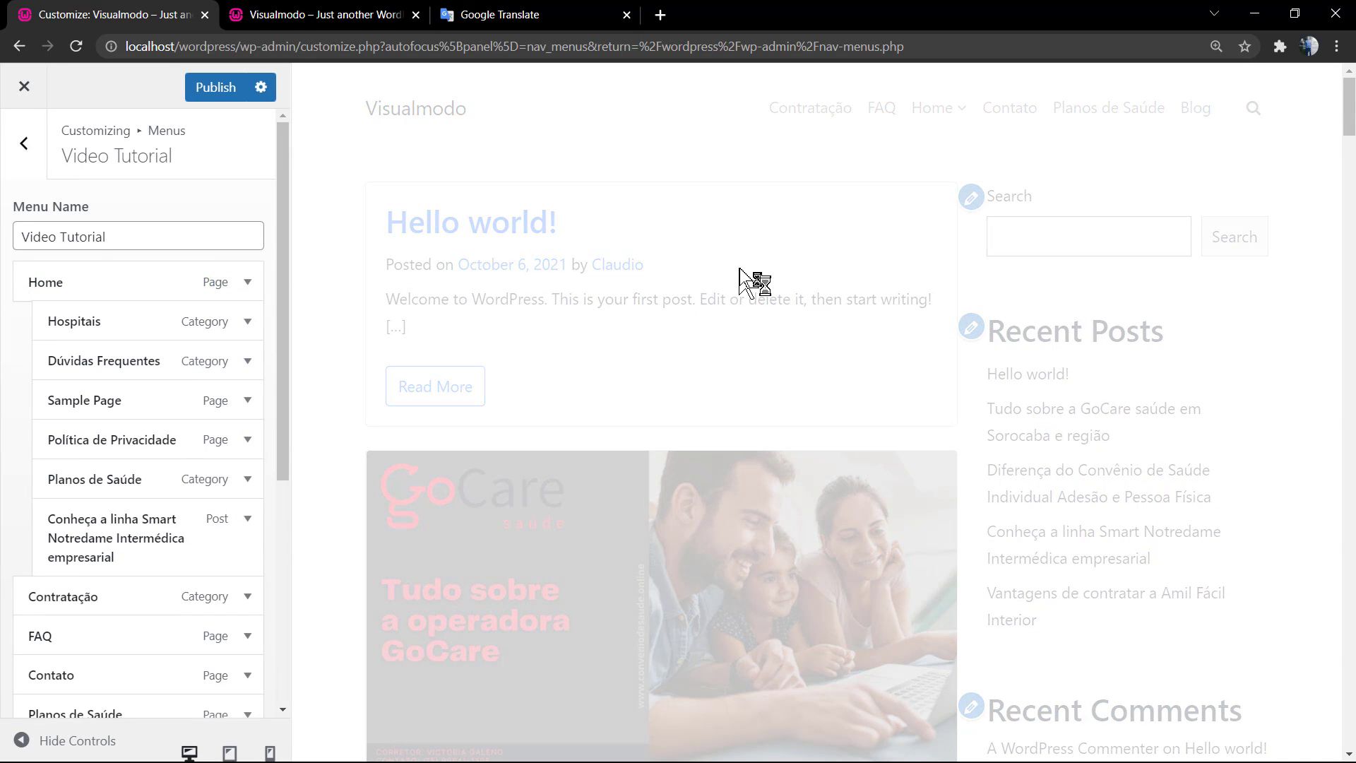